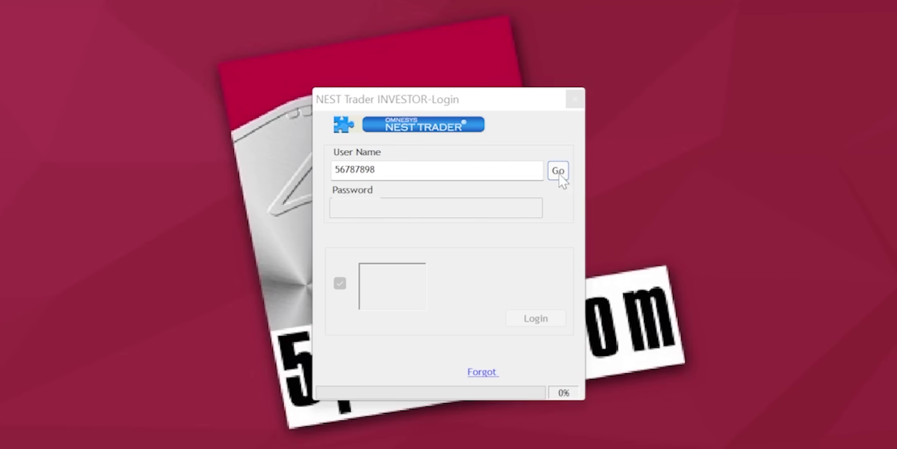
# Log in to NEST Trader, dismiss the success message, and select the BANKNIFTY03NOV2139700CE row
pyautogui.click(558, 171)
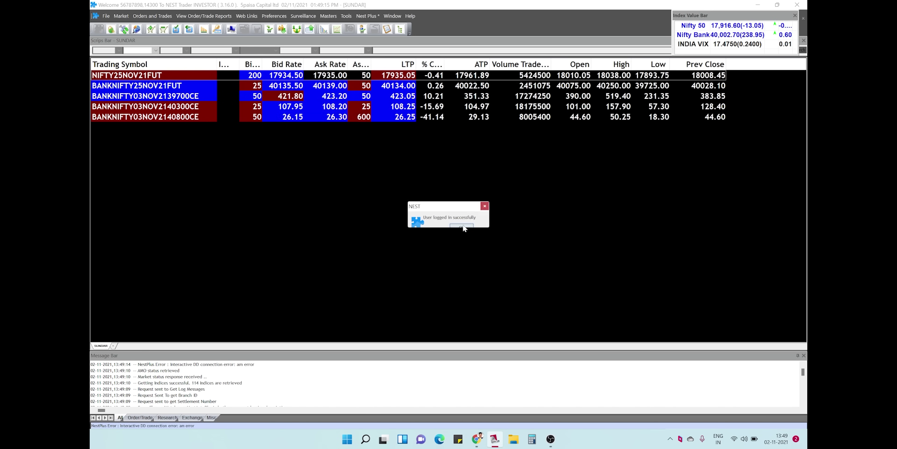
pyautogui.click(487, 244)
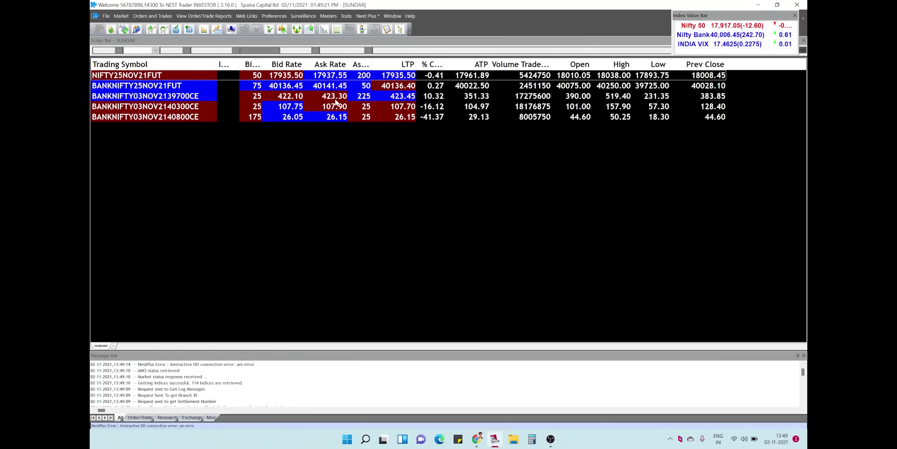
pyautogui.click(350, 96)
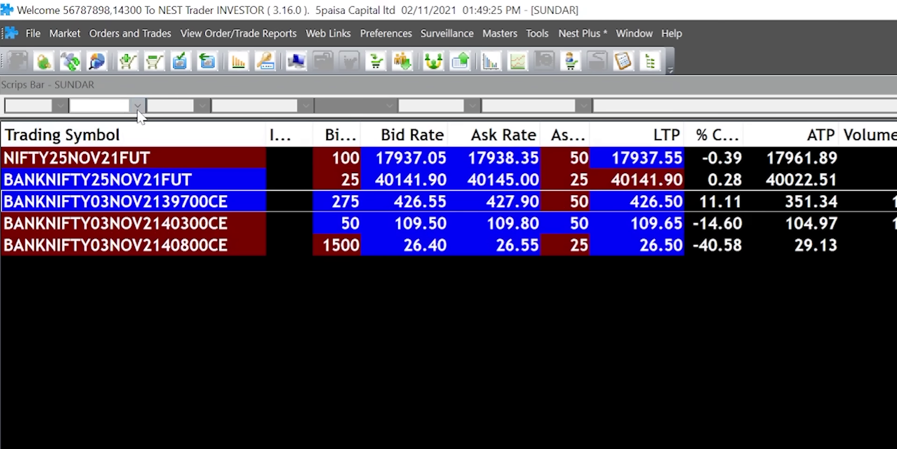
# Add NIFTY03NOV2118200CE (NFO, OPTIDX, NIFTY, CE, strike 18200, expiry 03Nov2021) to the market watch
pyautogui.click(138, 109)
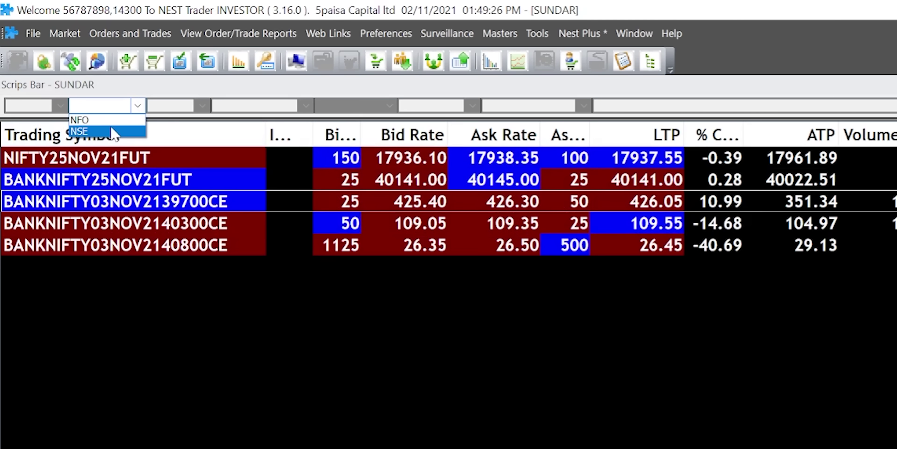
pyautogui.click(115, 120)
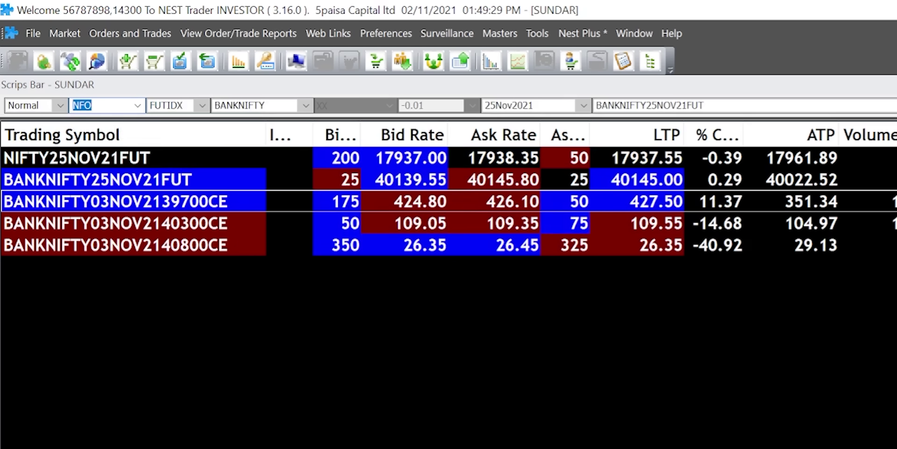
pyautogui.click(204, 105)
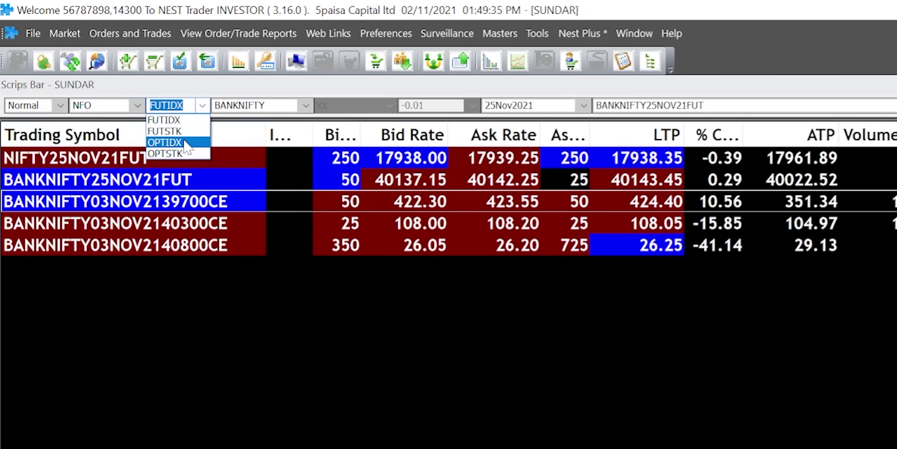
pyautogui.press('Escape')
pyautogui.press('o')
pyautogui.press('Tab')
pyautogui.press('n')
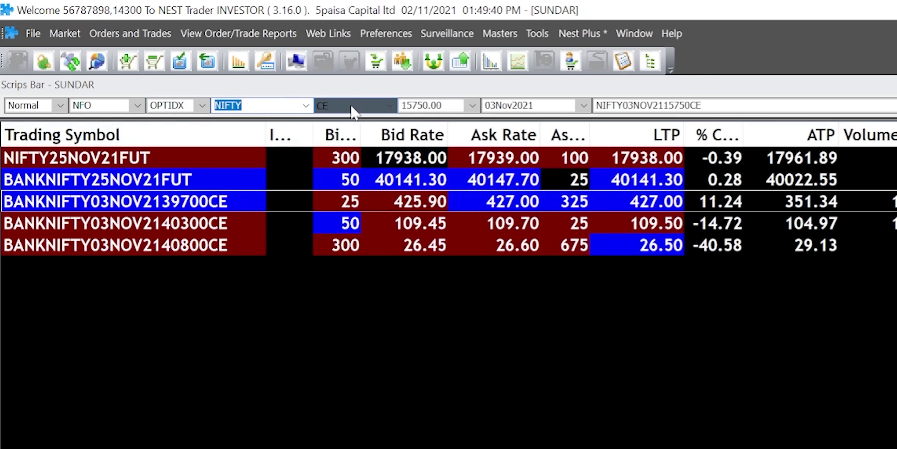
pyautogui.click(472, 105)
pyautogui.scroll(-10, 432, 208)
pyautogui.click(430, 254)
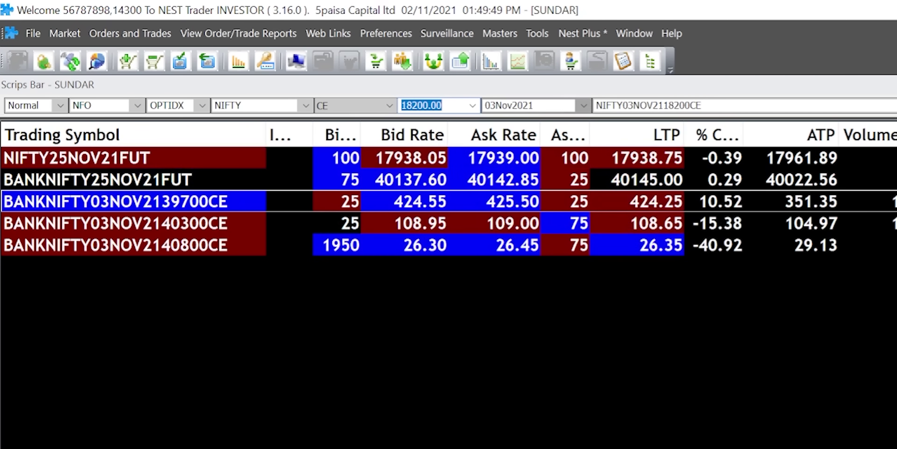
pyautogui.press('Return')
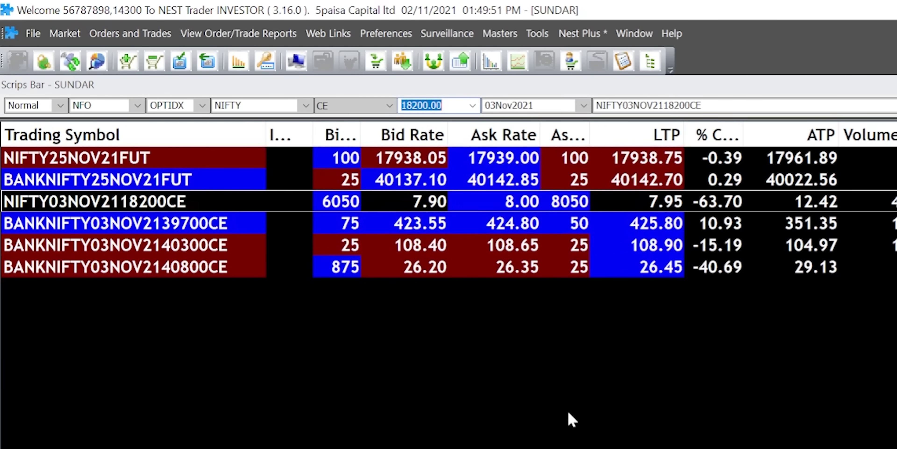
pyautogui.click(571, 418)
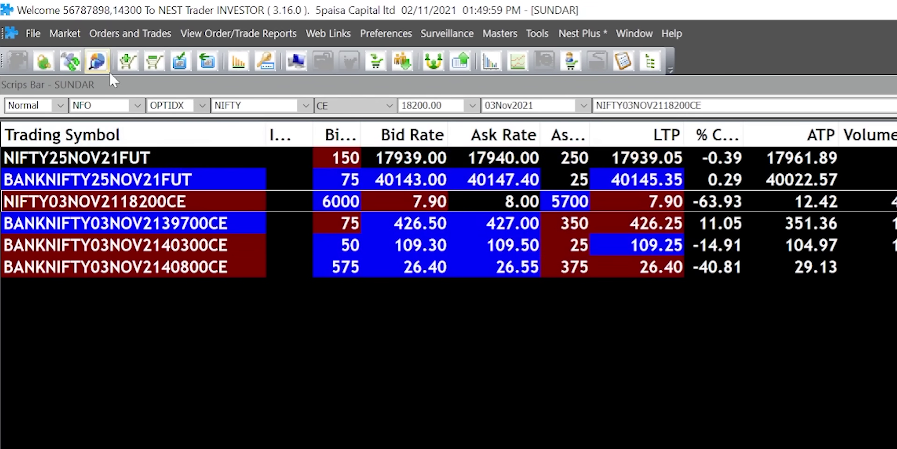
# Open a buy order for 500 NIFTY 18200 CE and check LIMIT type, CLI and 7.95 price
pyautogui.click(122, 39)
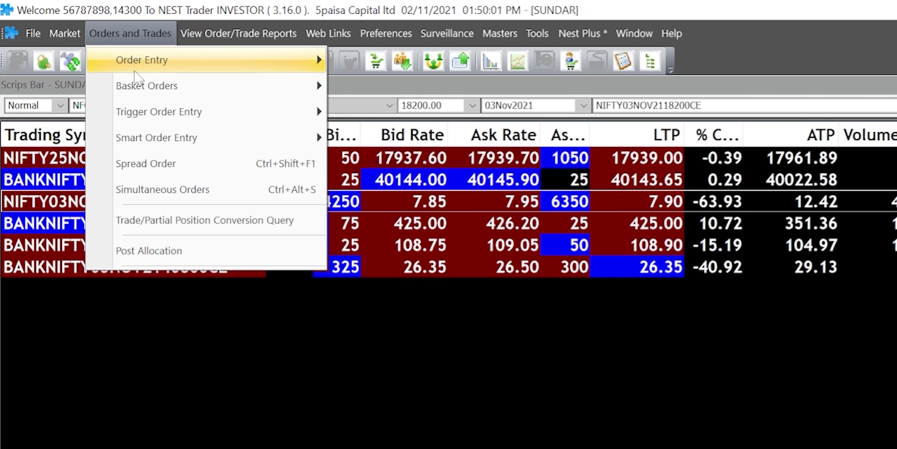
pyautogui.moveTo(150, 66)
pyautogui.click(379, 61)
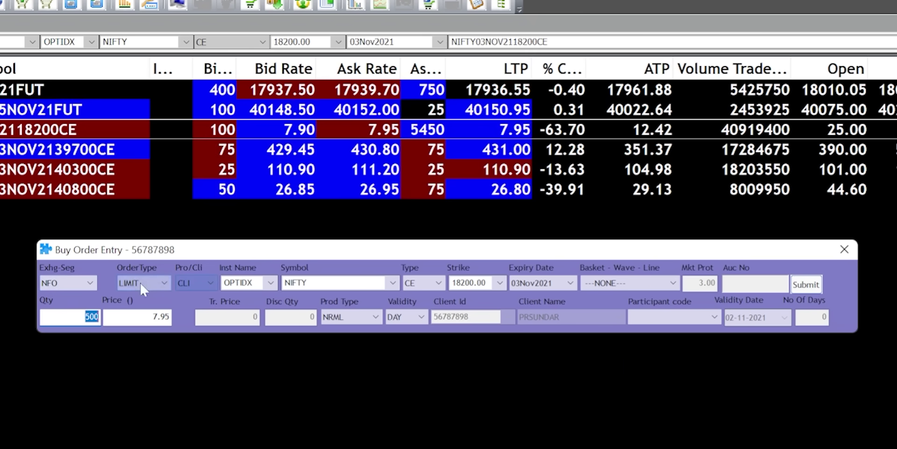
pyautogui.click(148, 282)
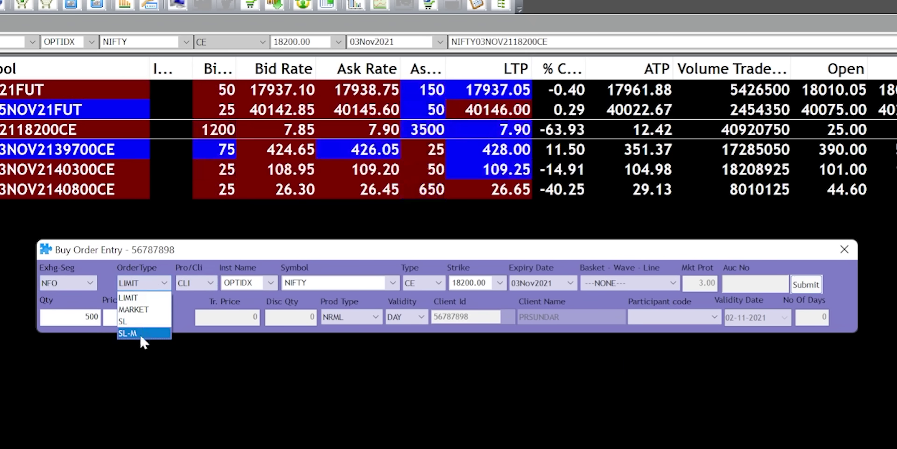
pyautogui.click(194, 283)
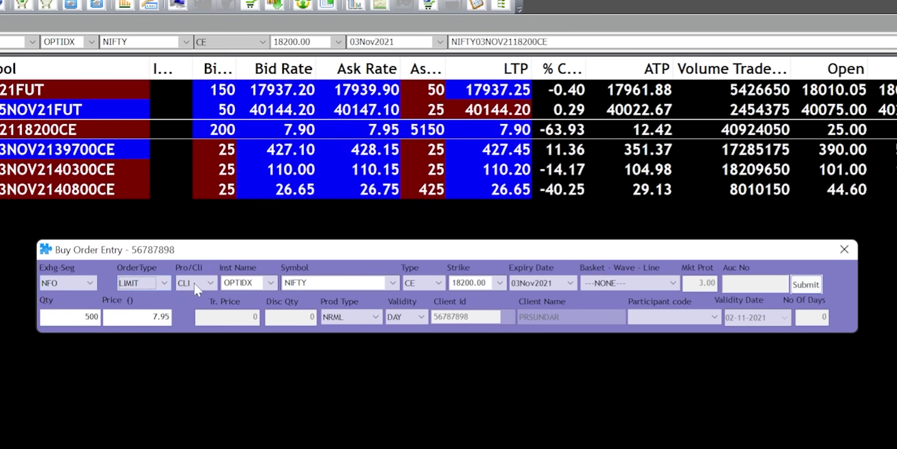
pyautogui.click(194, 281)
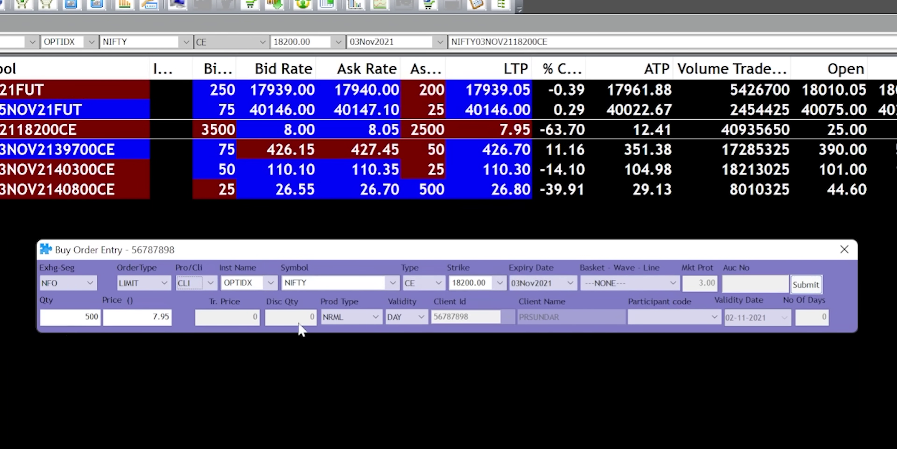
pyautogui.click(146, 317)
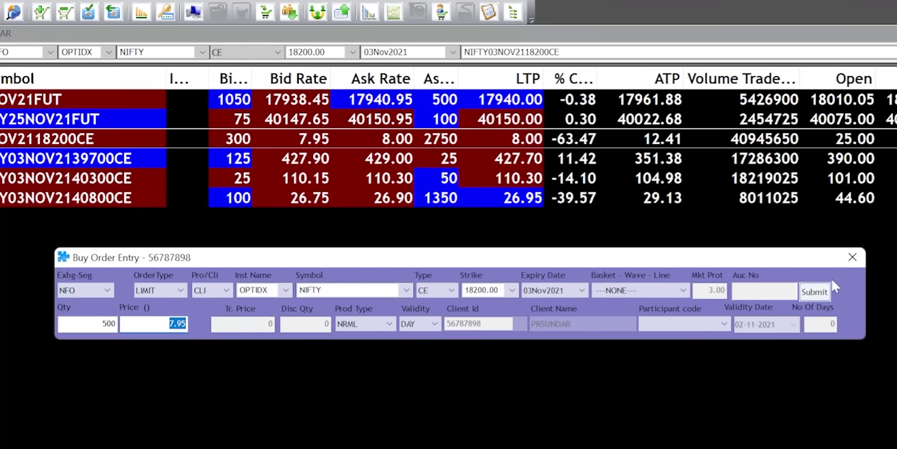
# Close the buy order unsent and bring up the Order Entry choices again
pyautogui.click(806, 284)
pyautogui.click(113, 29)
pyautogui.moveTo(122, 53)
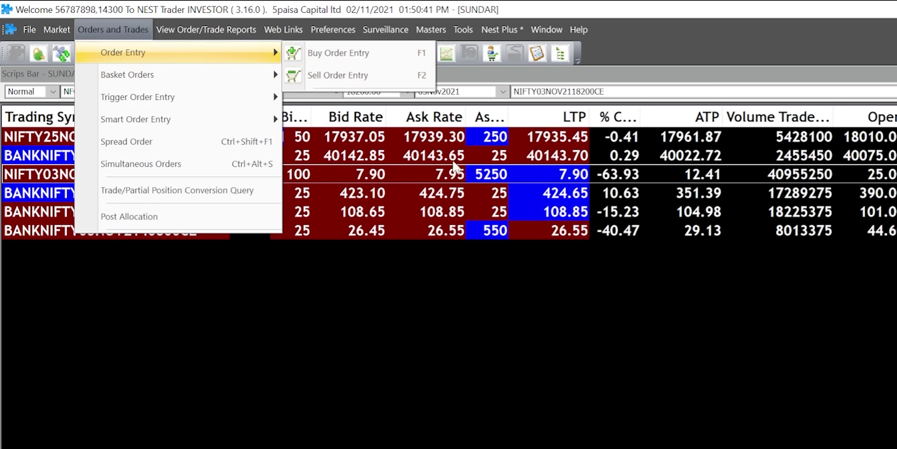
# Sell 50 NIFTY03NOV2118200CE at a limit price of 8, confirming with the transaction password
pyautogui.click(488, 333)
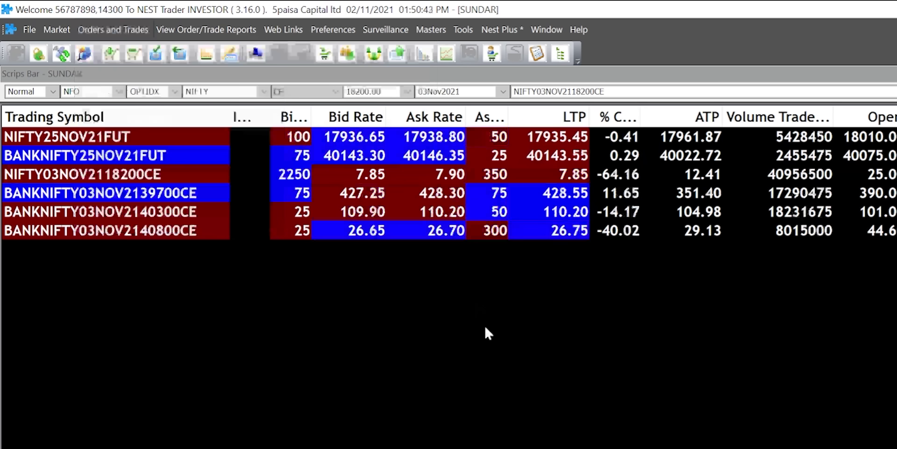
pyautogui.click(452, 178)
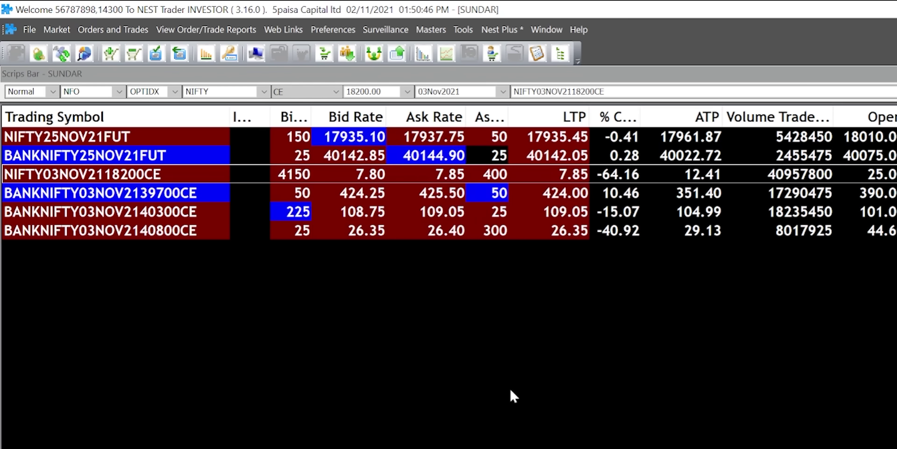
pyautogui.press('F2')
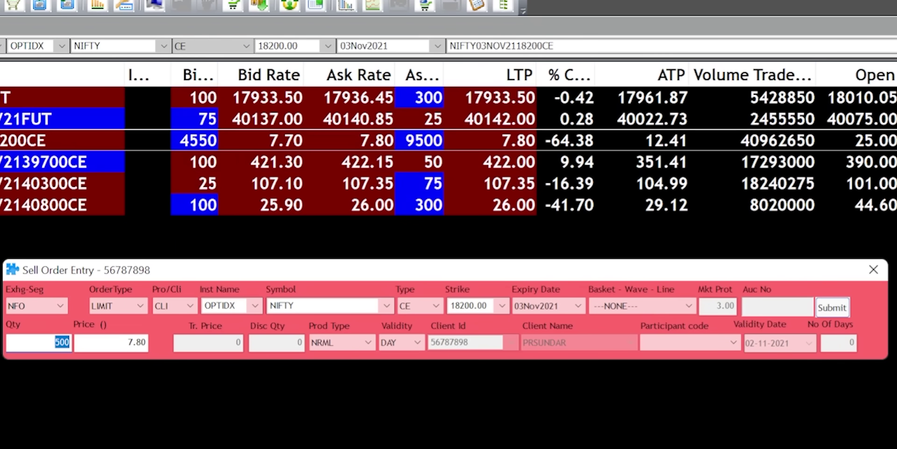
pyautogui.write('50')
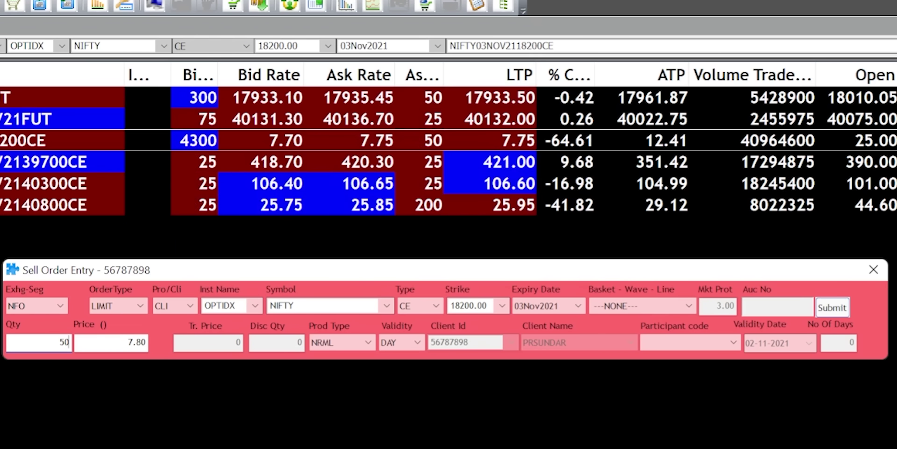
pyautogui.press('Tab')
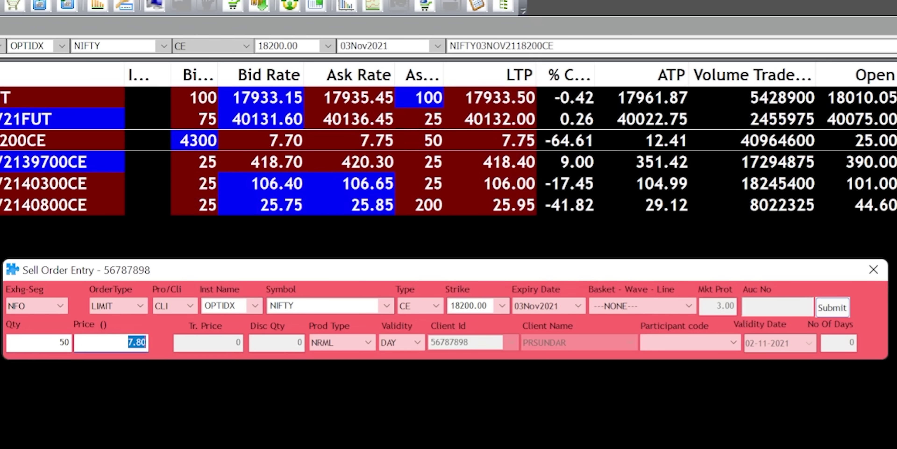
pyautogui.write('8')
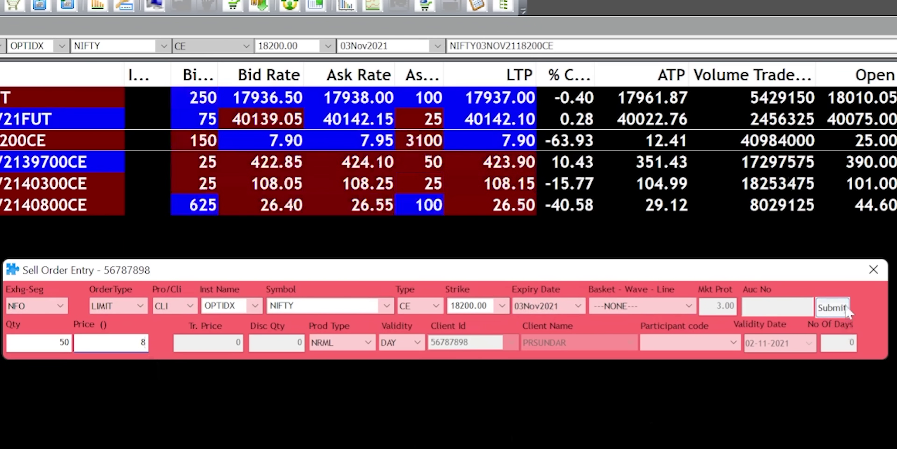
pyautogui.click(832, 307)
pyautogui.write('•••••••')
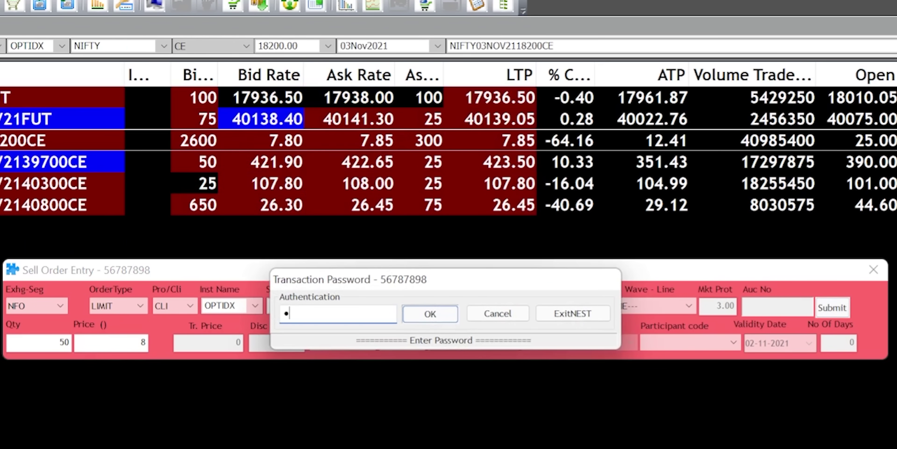
pyautogui.write('••')
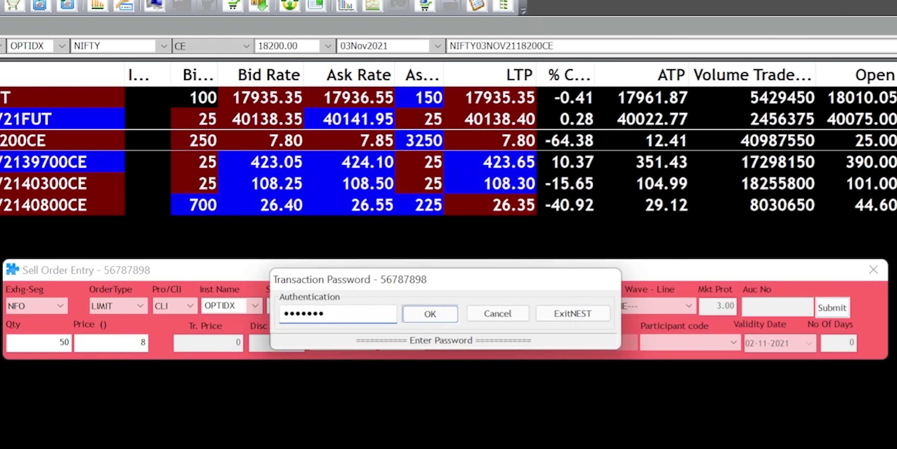
pyautogui.click(429, 314)
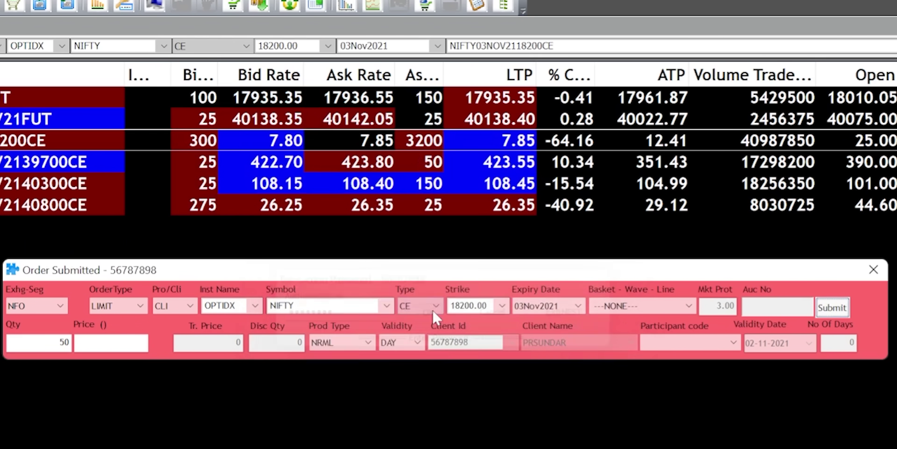
pyautogui.click(875, 271)
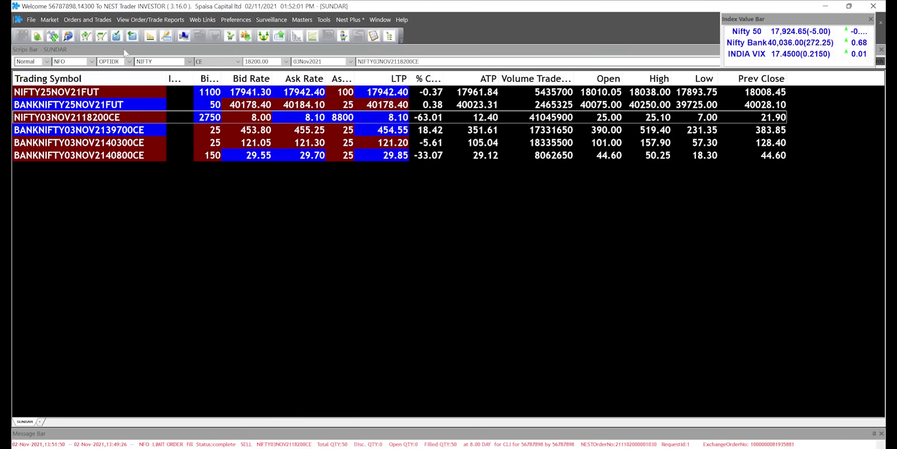
pyautogui.click(88, 21)
pyautogui.moveTo(150, 20)
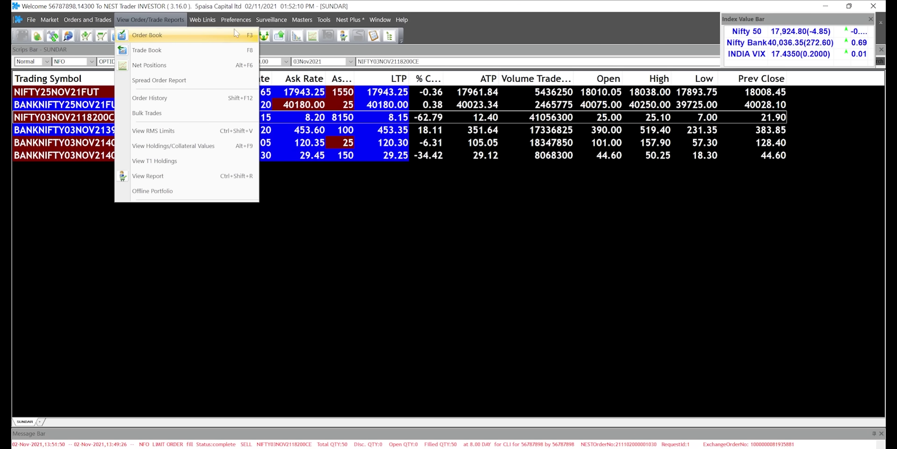
pyautogui.click(218, 37)
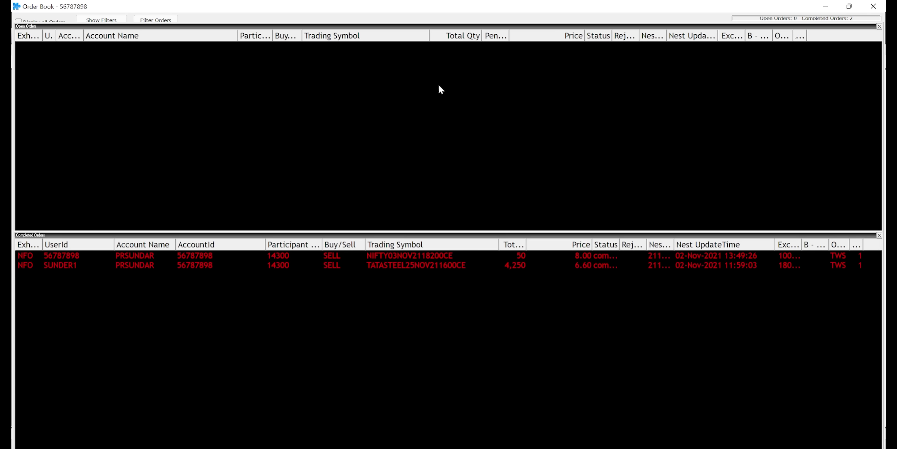
pyautogui.click(873, 7)
pyautogui.click(150, 19)
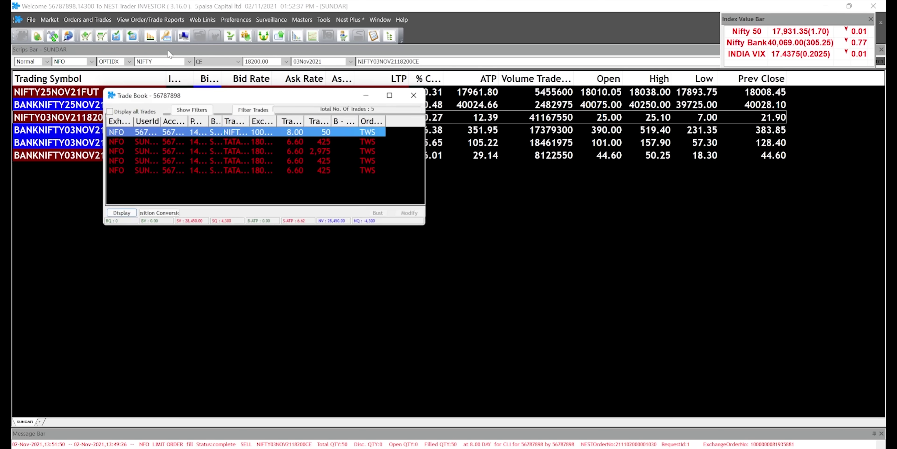
pyautogui.click(390, 95)
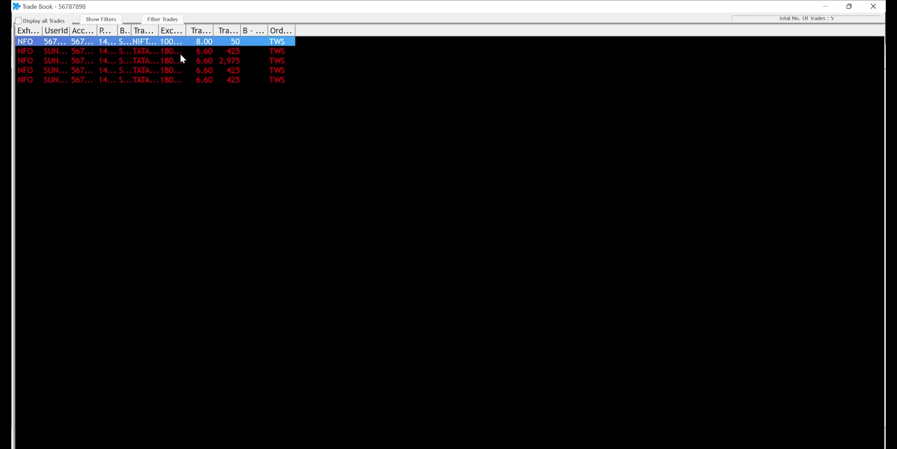
pyautogui.click(871, 9)
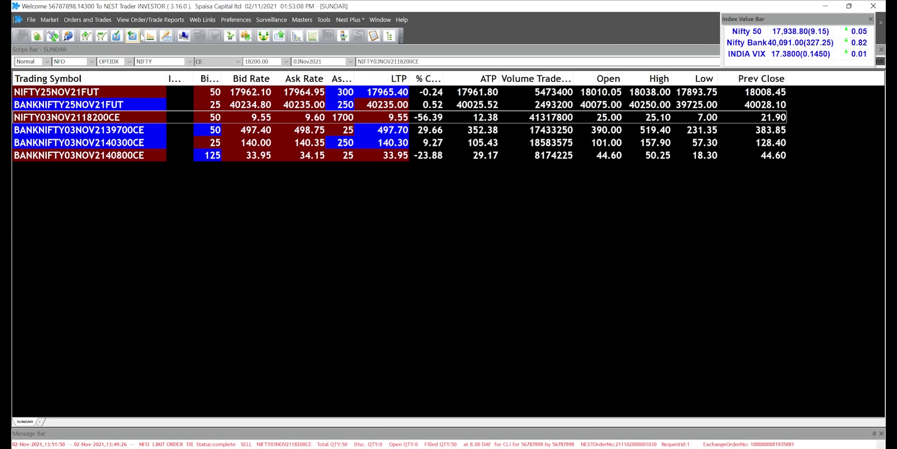
pyautogui.click(145, 20)
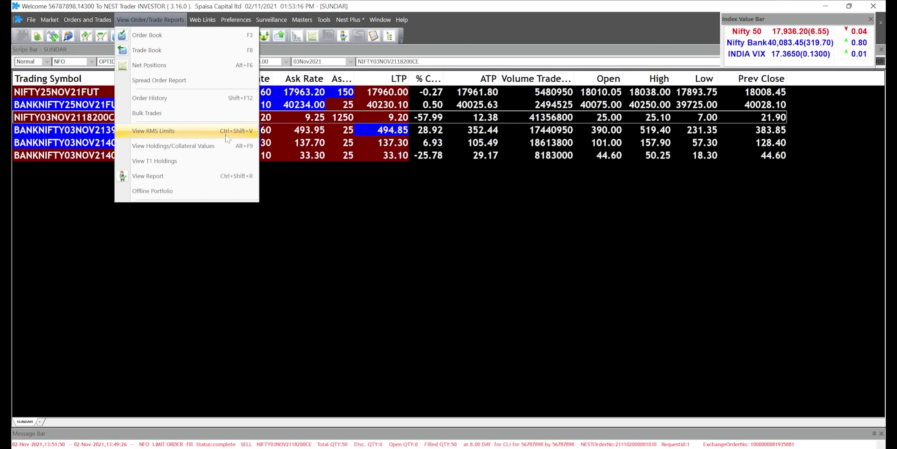
pyautogui.click(235, 132)
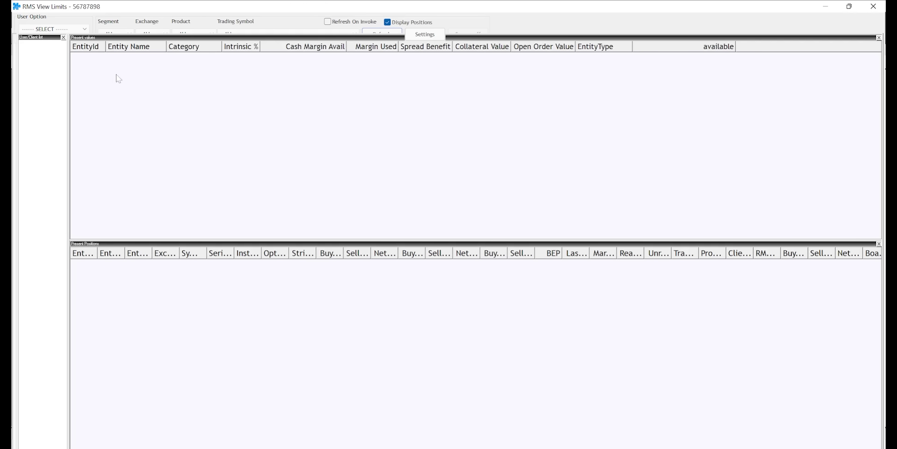
pyautogui.click(71, 30)
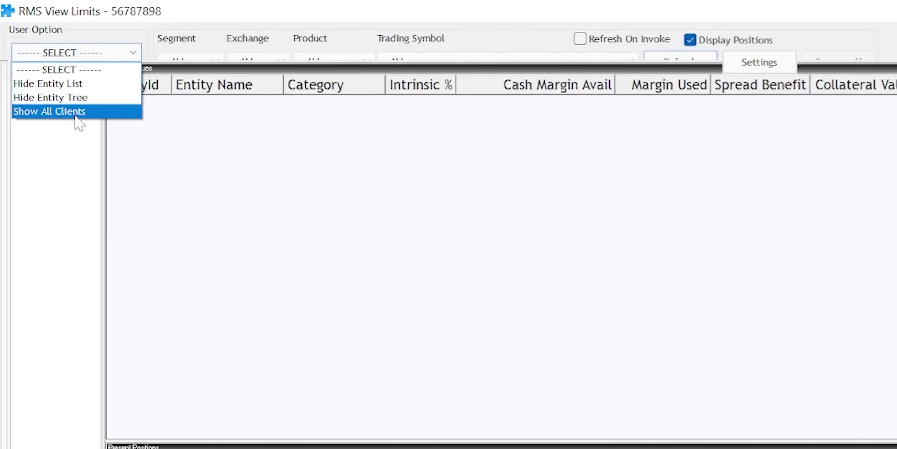
pyautogui.click(53, 65)
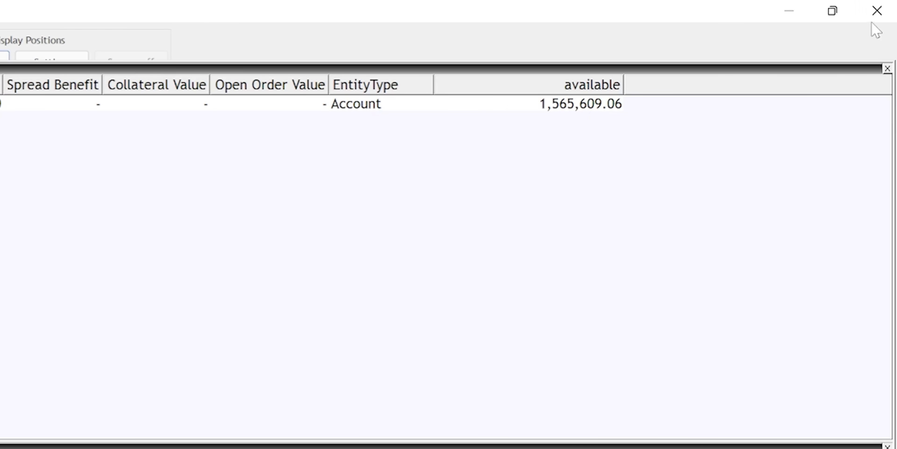
pyautogui.click(877, 10)
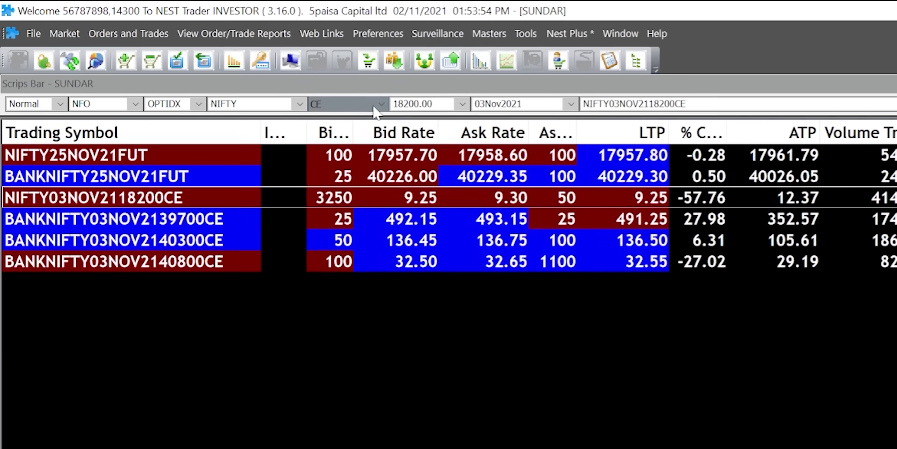
# Add the NIFTY 17700 PE option to the market watch
pyautogui.click(262, 78)
pyautogui.click(262, 95)
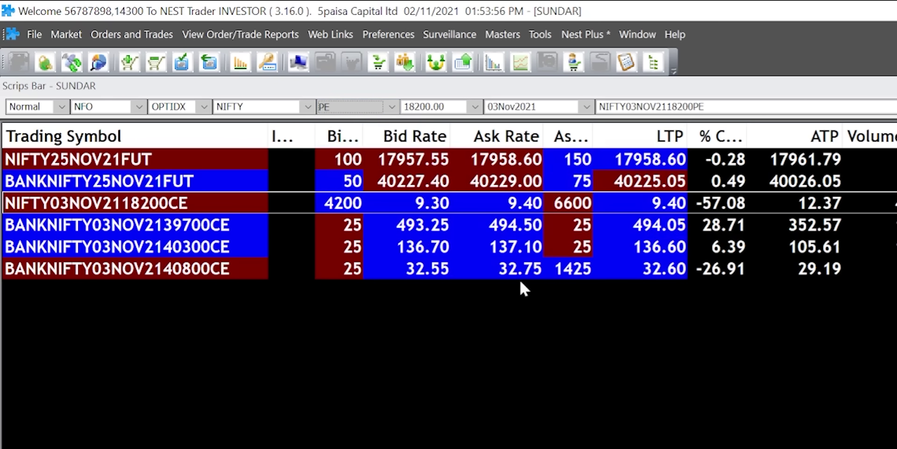
pyautogui.click(475, 106)
pyautogui.scroll(3, 474, 132)
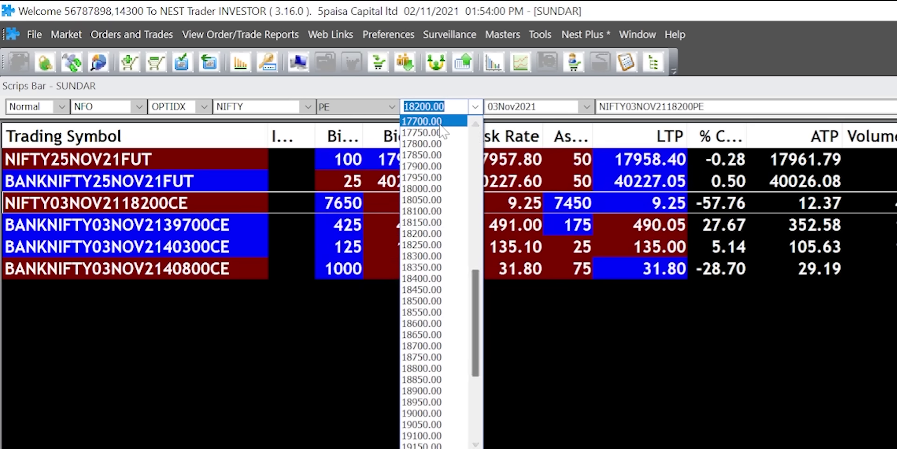
pyautogui.click(422, 121)
pyautogui.press('Return')
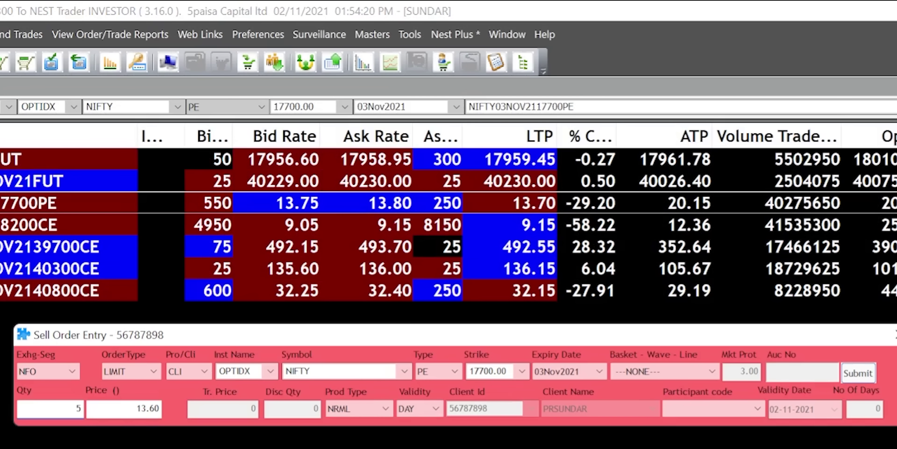
# Sell 50 NIFTY 17700 PE at a 13.75 limit and close the confirmation
pyautogui.write('0')
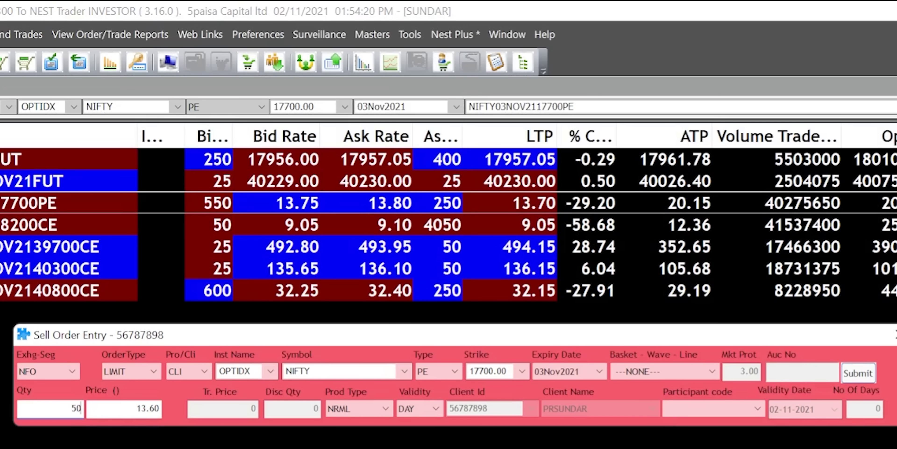
pyautogui.press('Tab')
pyautogui.press('Tab')
pyautogui.hotkey('shift', 'Tab')
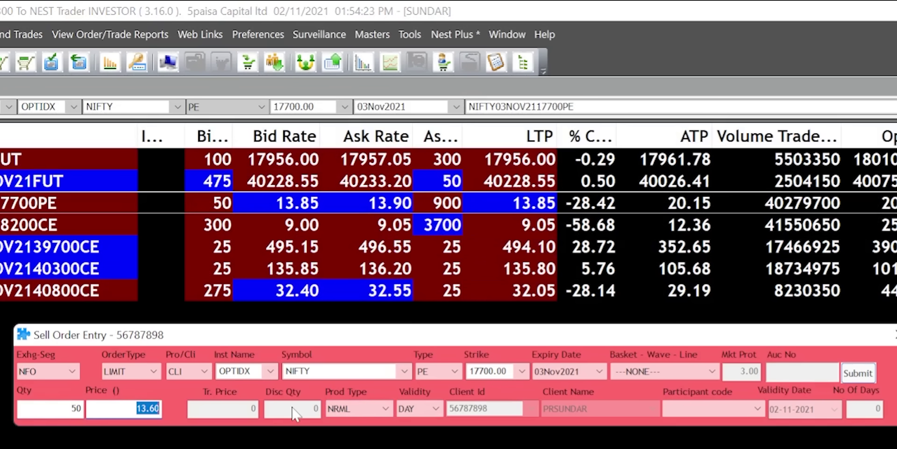
pyautogui.write('13.75')
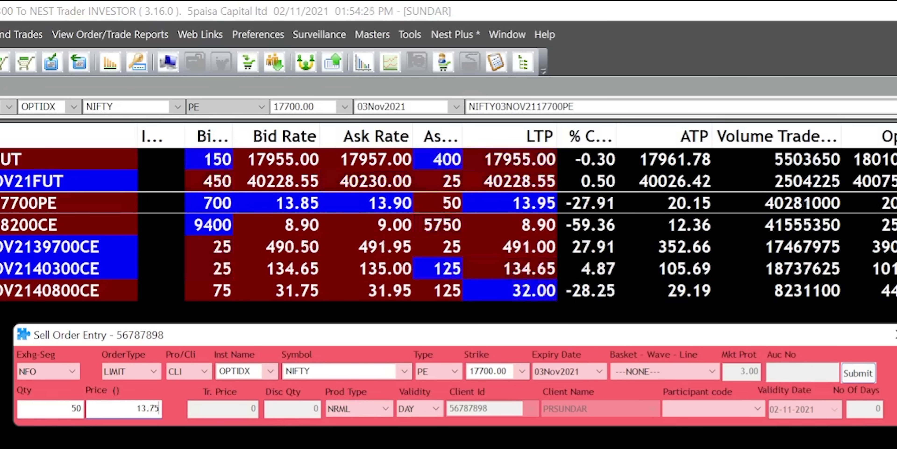
pyautogui.click(858, 372)
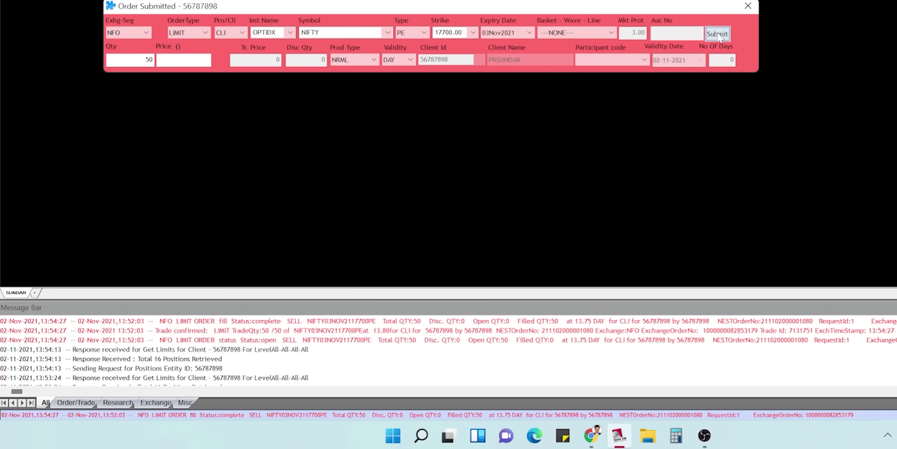
pyautogui.click(748, 6)
# Refresh the RMS limits view to check available funds and the new 17700 PE position
pyautogui.click(173, 27)
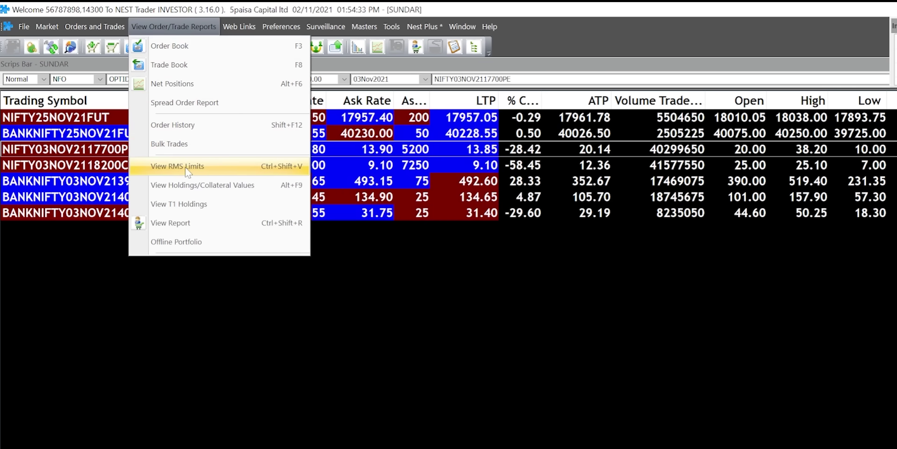
pyautogui.click(185, 167)
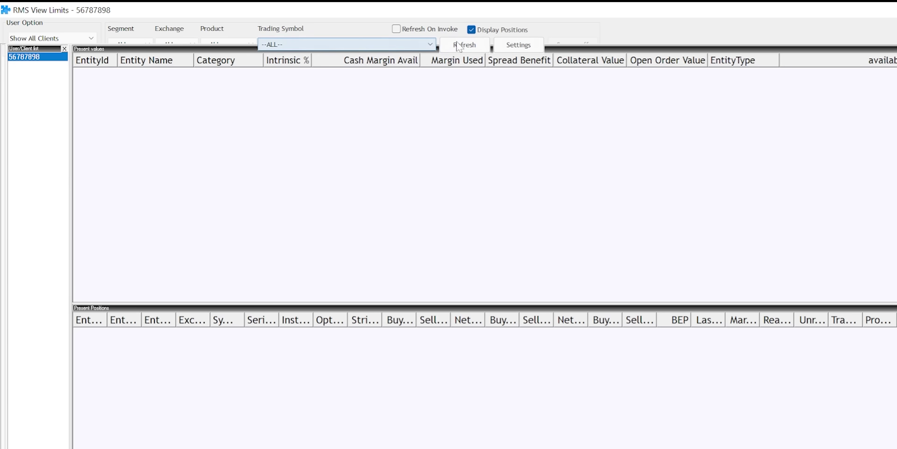
pyautogui.click(461, 45)
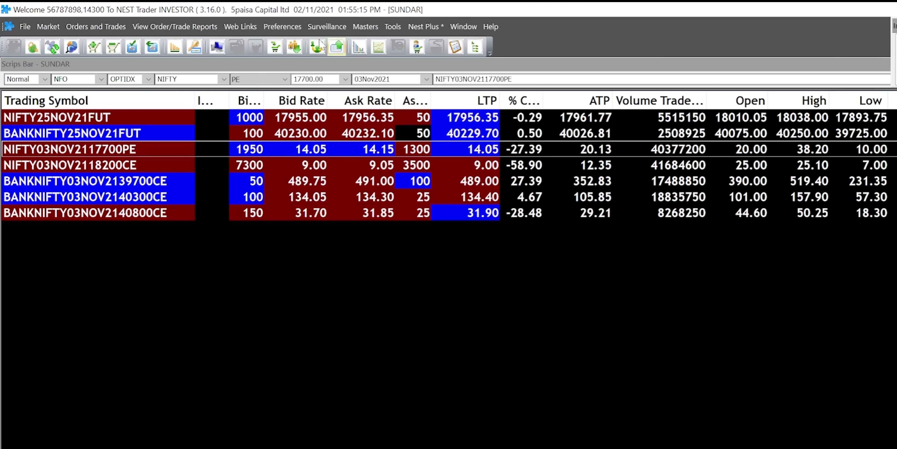
# Refresh the market broadcast from the File menu and confirm
pyautogui.click(26, 27)
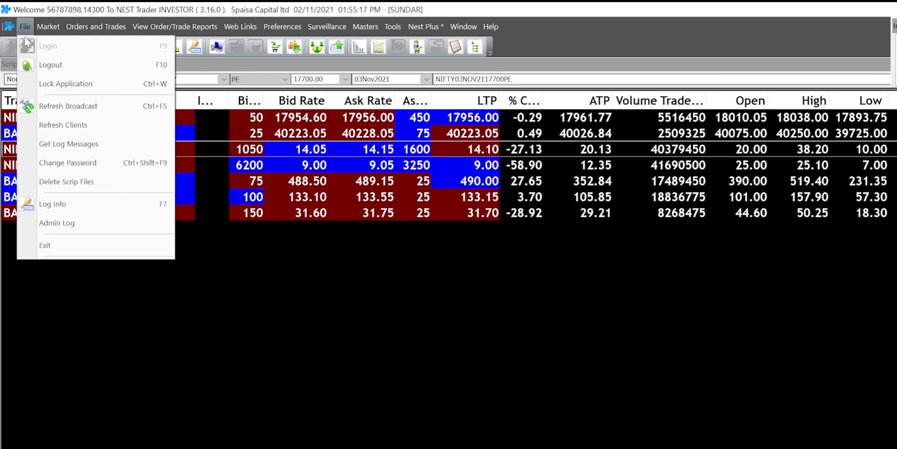
pyautogui.click(96, 106)
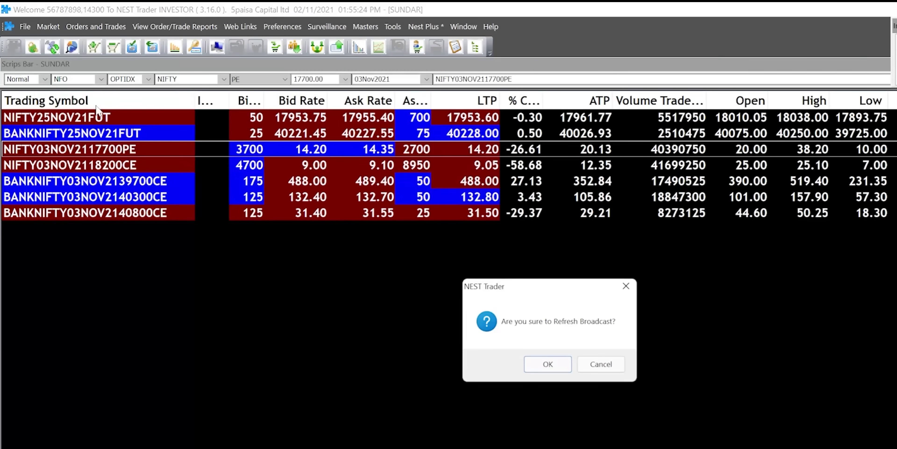
pyautogui.click(548, 362)
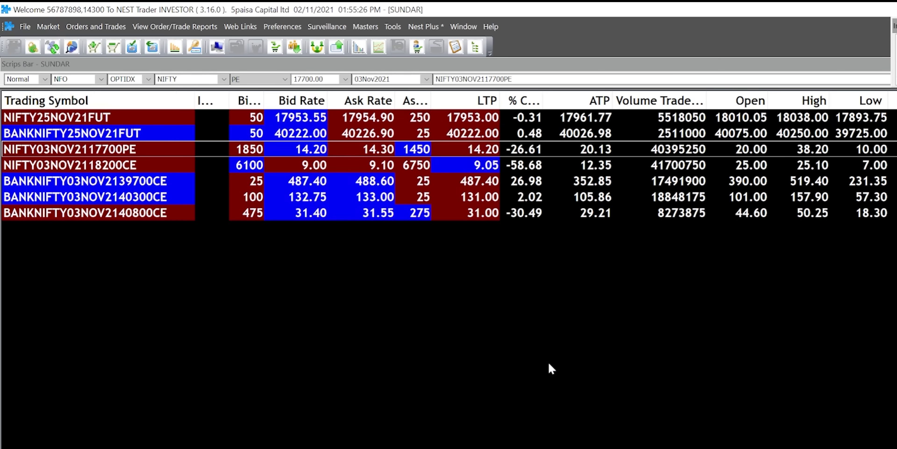
# Browse the File and Market menus, then select the NIFTY03NOV2118200CE row
pyautogui.click(24, 32)
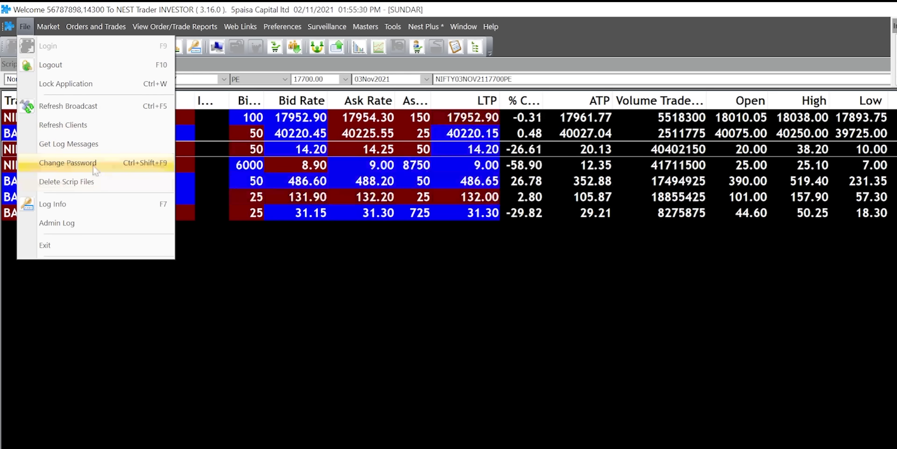
pyautogui.click(49, 27)
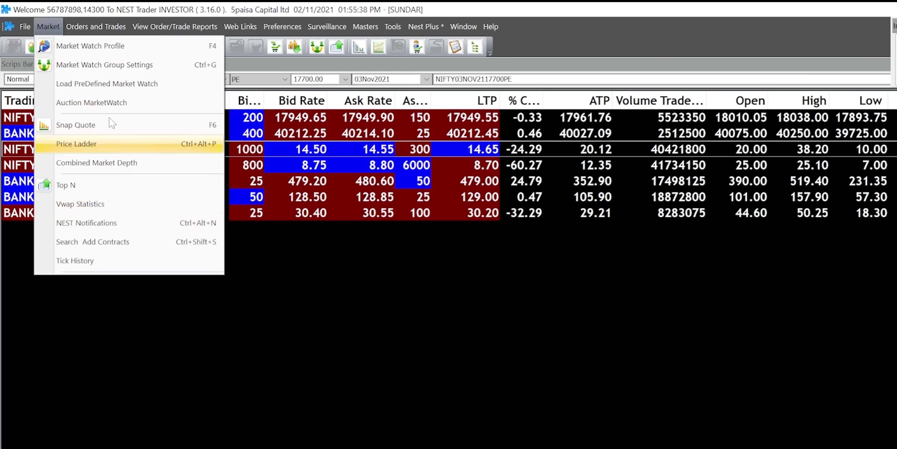
pyautogui.moveTo(103, 27)
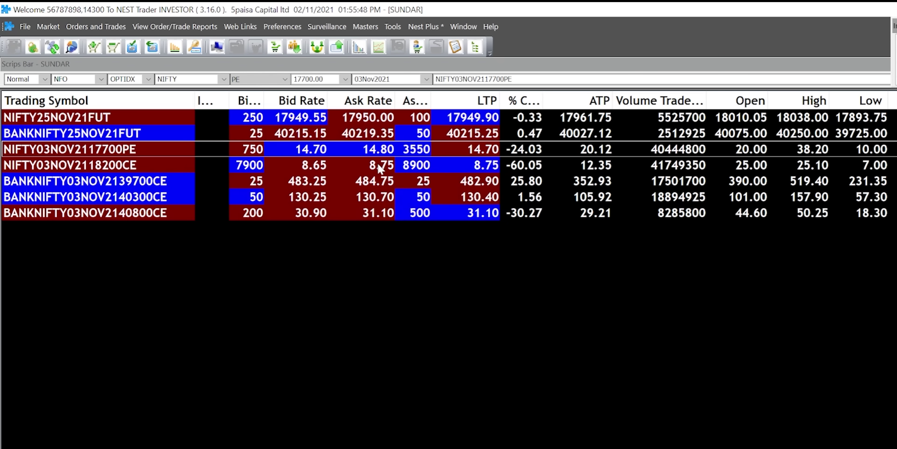
pyautogui.click(379, 167)
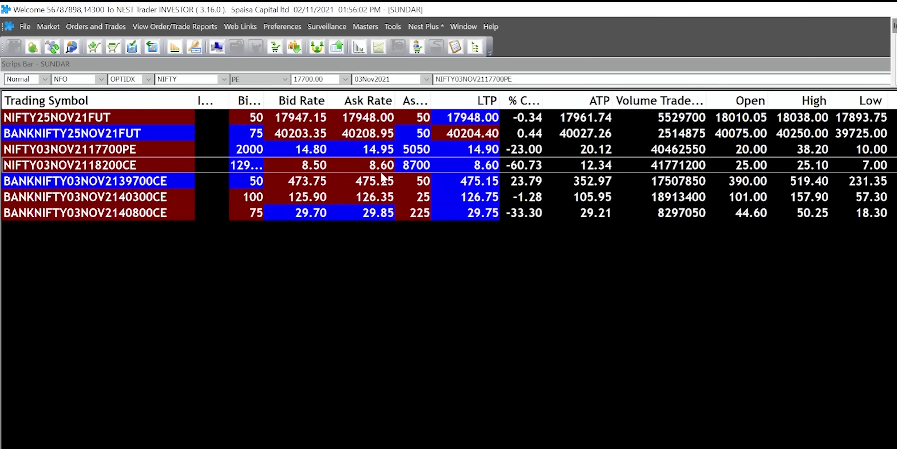
# Open Simultaneous Order Entry and set the order type to MARKET
pyautogui.click(98, 25)
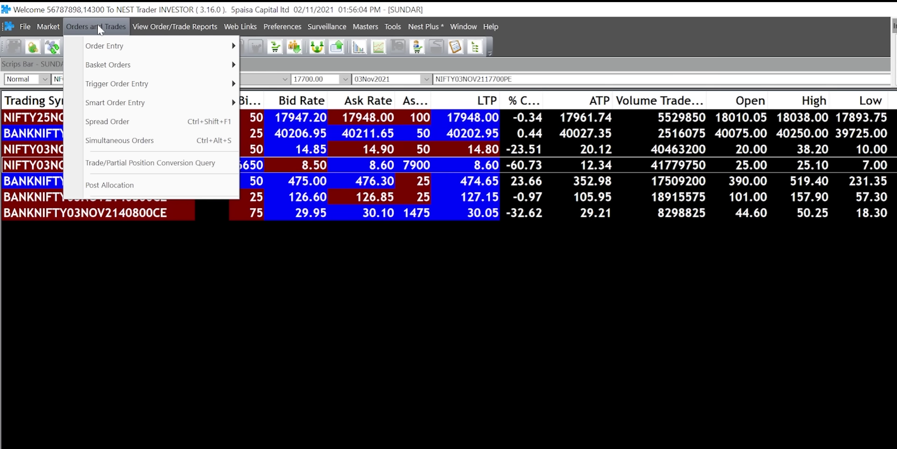
pyautogui.click(135, 145)
pyautogui.moveTo(470, 384); pyautogui.dragTo(489, 246)
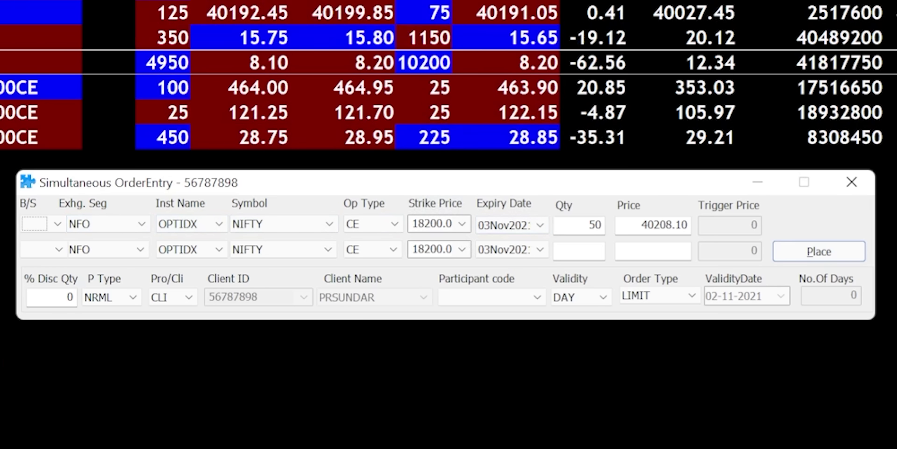
pyautogui.click(658, 295)
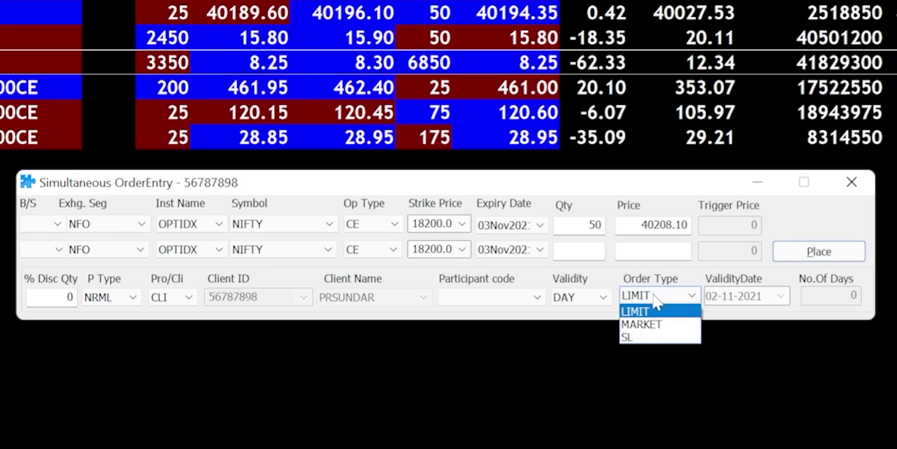
pyautogui.click(650, 322)
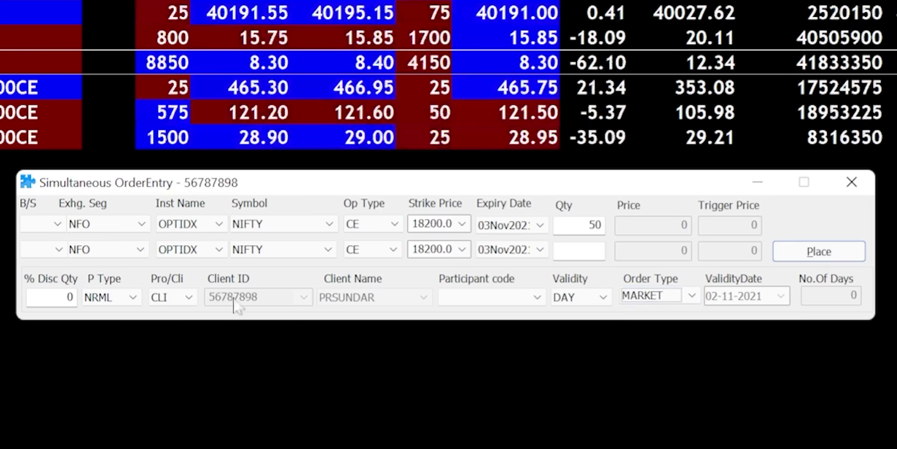
# Make both legs sells, with the second leg a PE option
pyautogui.click(50, 224)
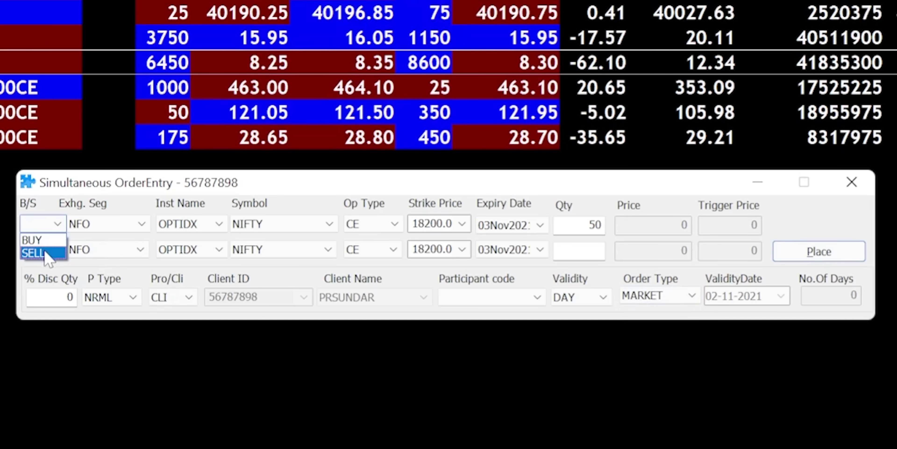
pyautogui.click(34, 252)
pyautogui.click(49, 249)
pyautogui.click(32, 278)
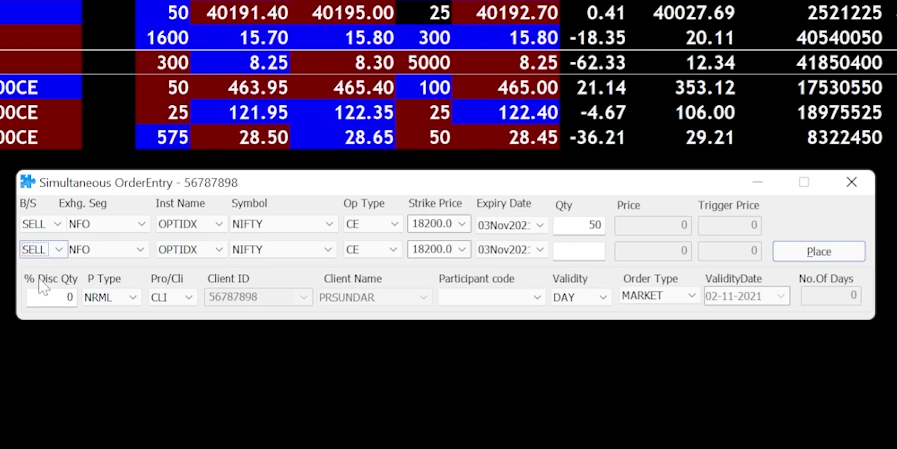
pyautogui.click(393, 249)
pyautogui.click(396, 284)
# Set leg two to the 17700 strike with quantity 50 and place both orders
pyautogui.click(462, 249)
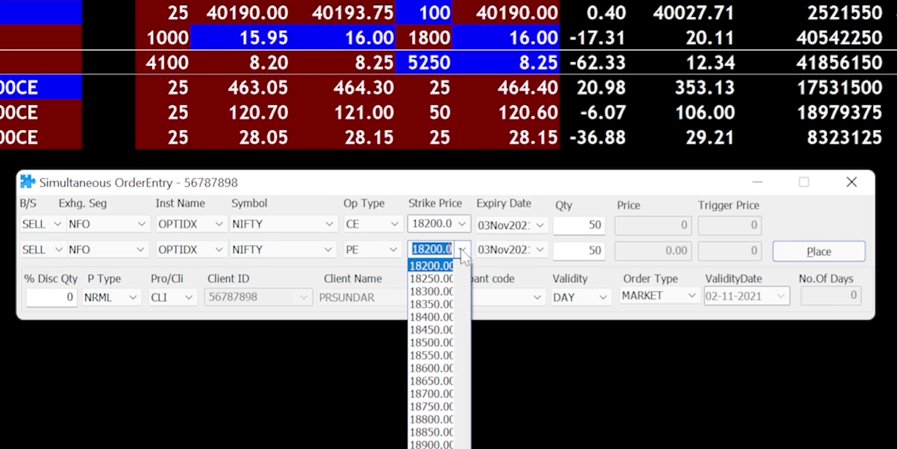
pyautogui.scroll(5, 432, 355)
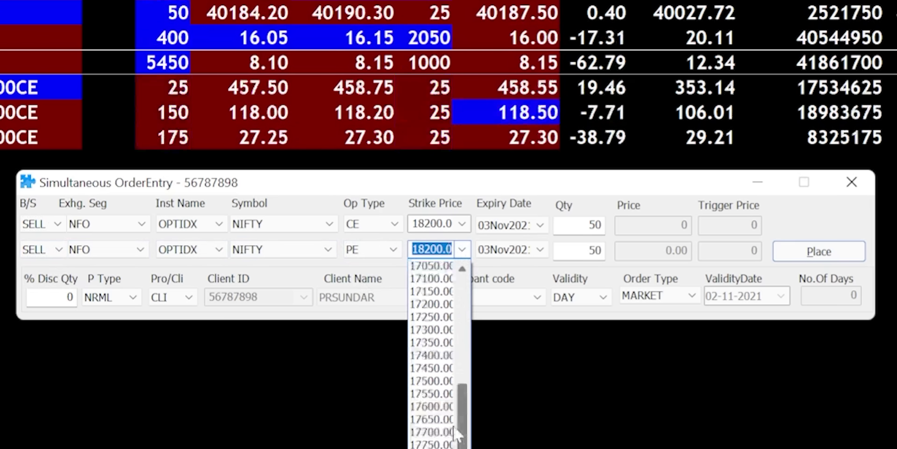
pyautogui.click(432, 431)
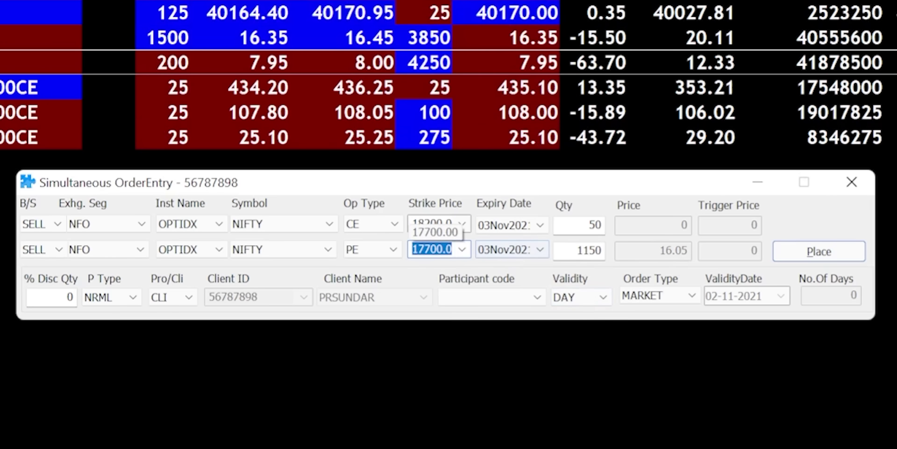
pyautogui.press('Tab')
pyautogui.press('Tab')
pyautogui.write('50')
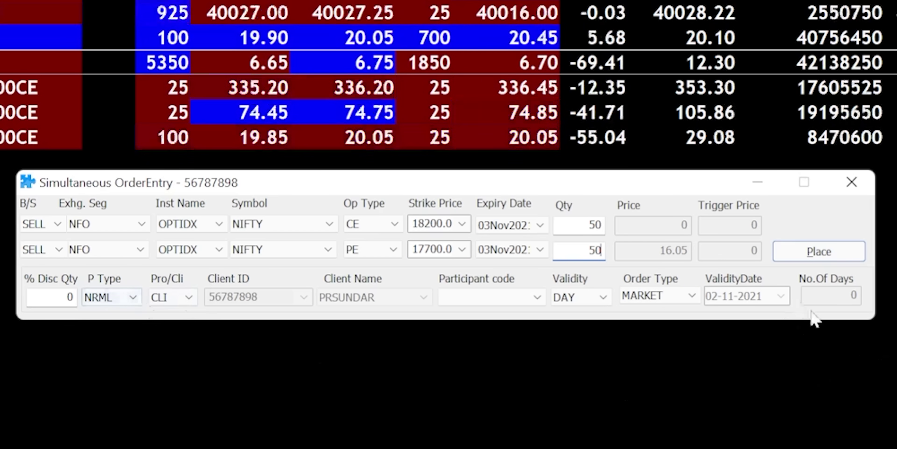
pyautogui.click(819, 252)
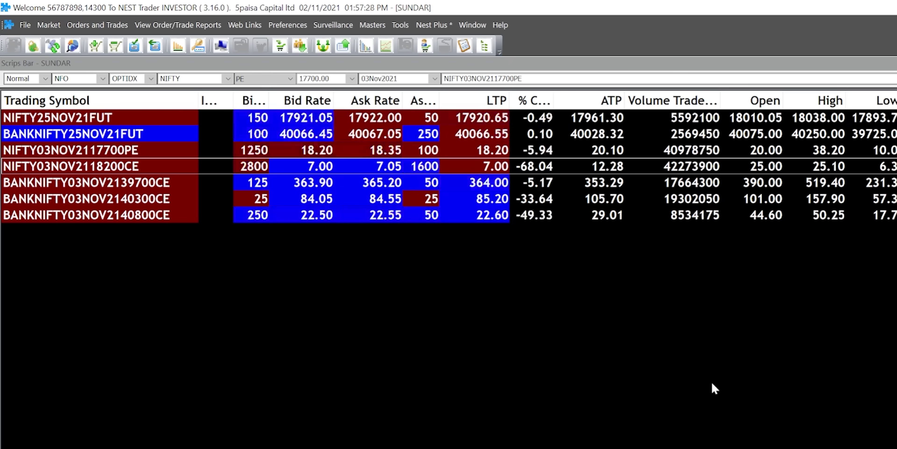
# Delete the two NIFTY option rows and check the BANKNIFTY 40300, 40800 and 39700 CE quotes
pyautogui.press('Delete')
pyautogui.press('Delete')
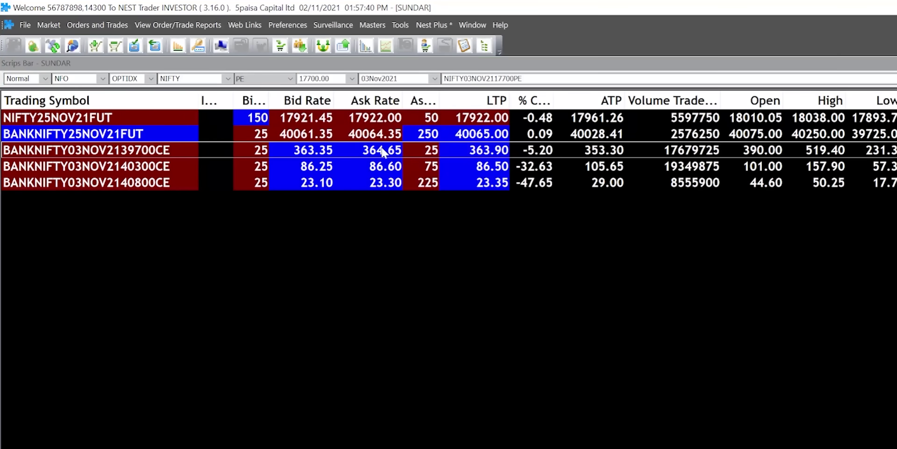
pyautogui.click(376, 167)
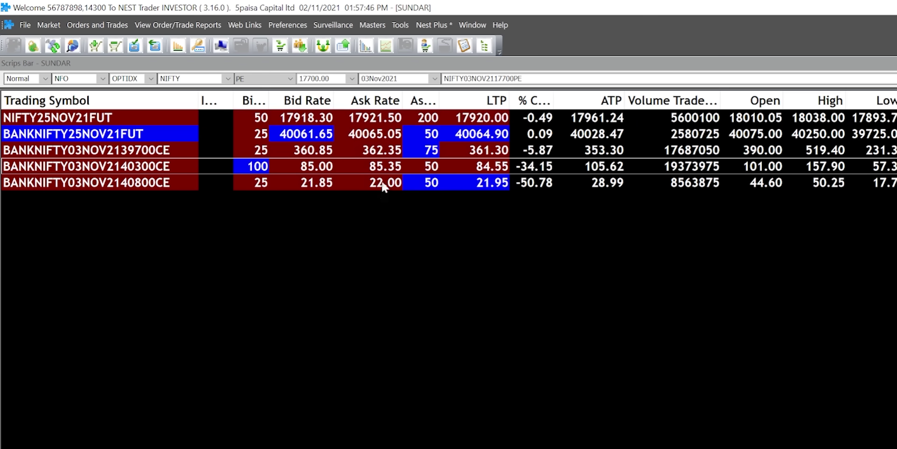
pyautogui.click(383, 184)
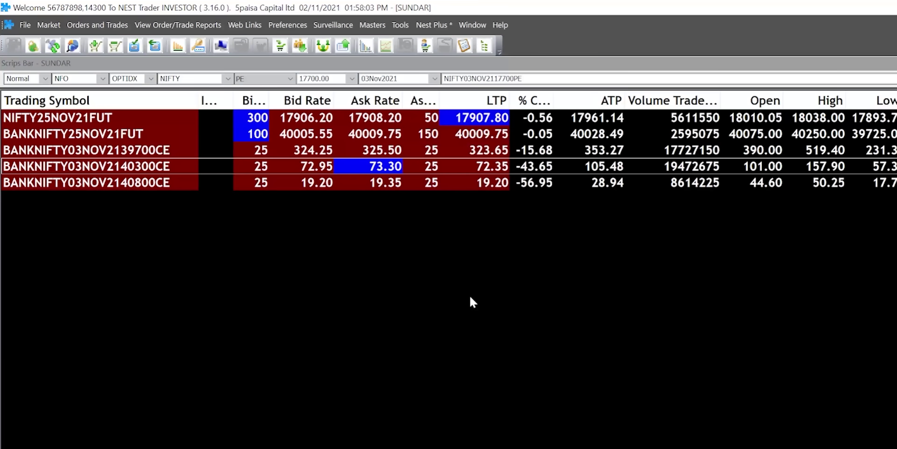
pyautogui.click(311, 148)
# Start a MARKET Normal Basket and add a buy of 50 BANKNIFTY 39700 CE
pyautogui.click(104, 23)
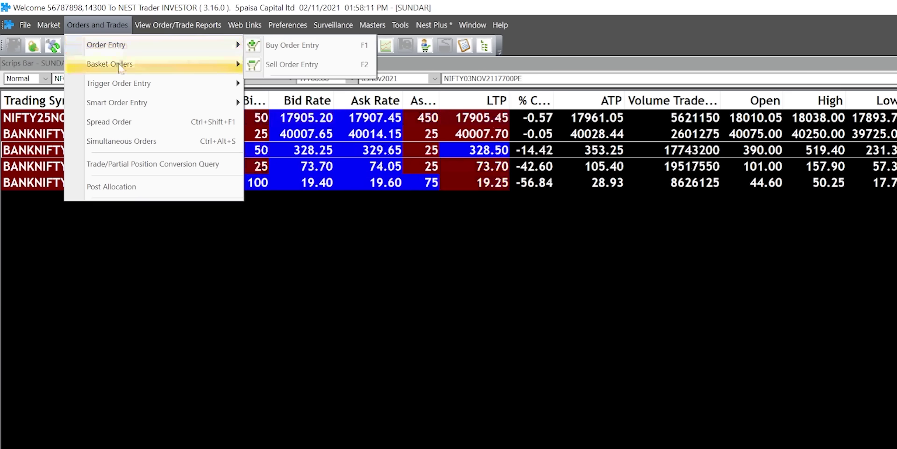
pyautogui.moveTo(120, 66)
pyautogui.click(334, 63)
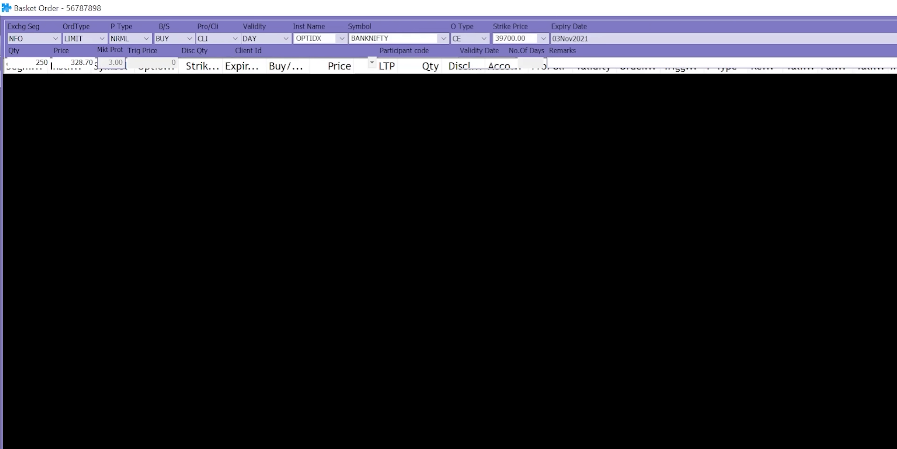
pyautogui.moveTo(501, 8); pyautogui.dragTo(490, 326)
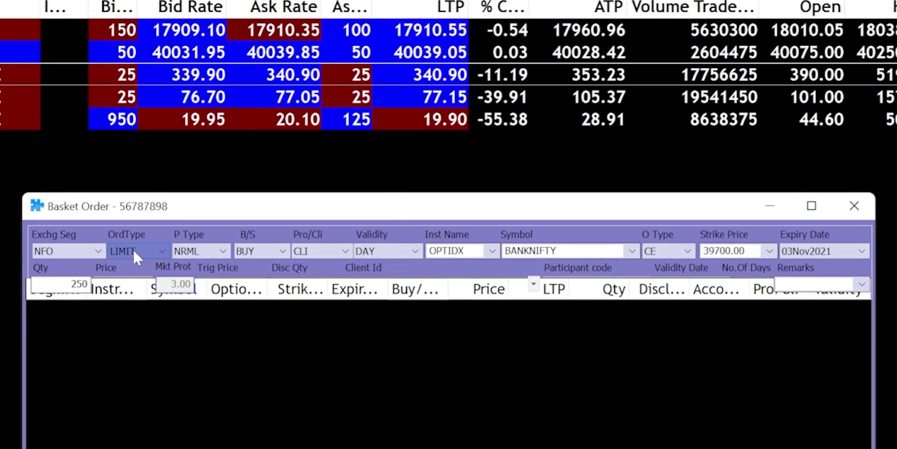
pyautogui.click(134, 250)
pyautogui.click(122, 274)
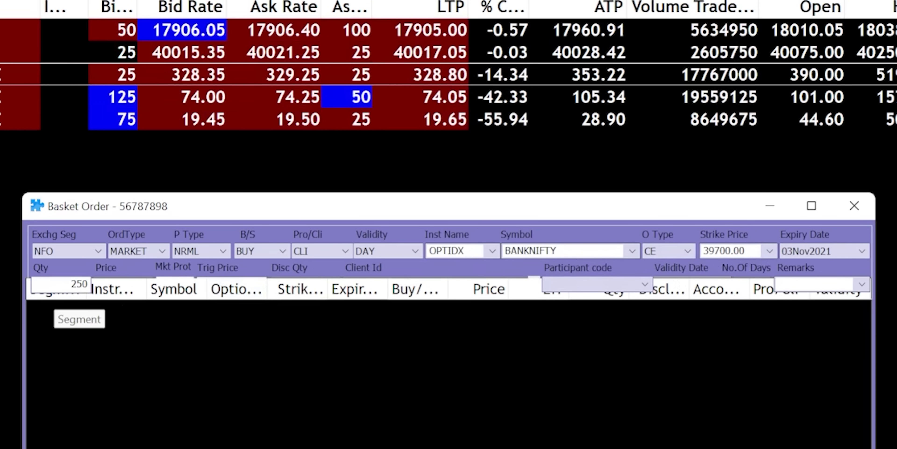
pyautogui.write('50')
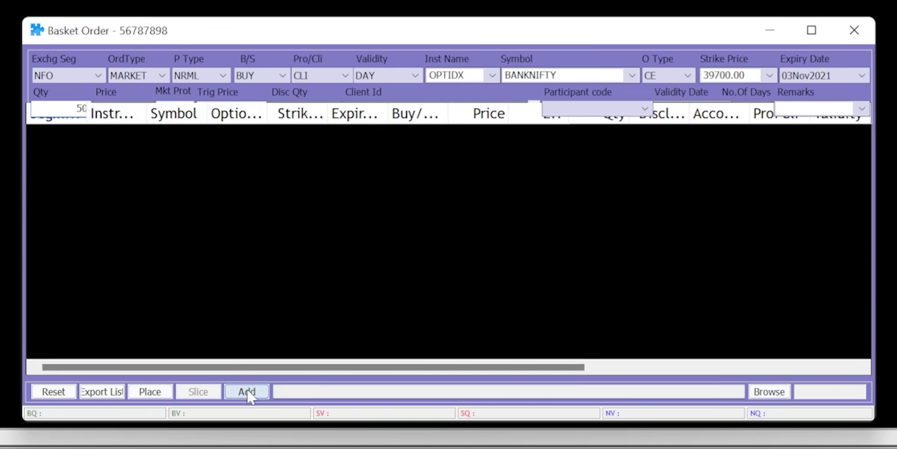
pyautogui.click(247, 392)
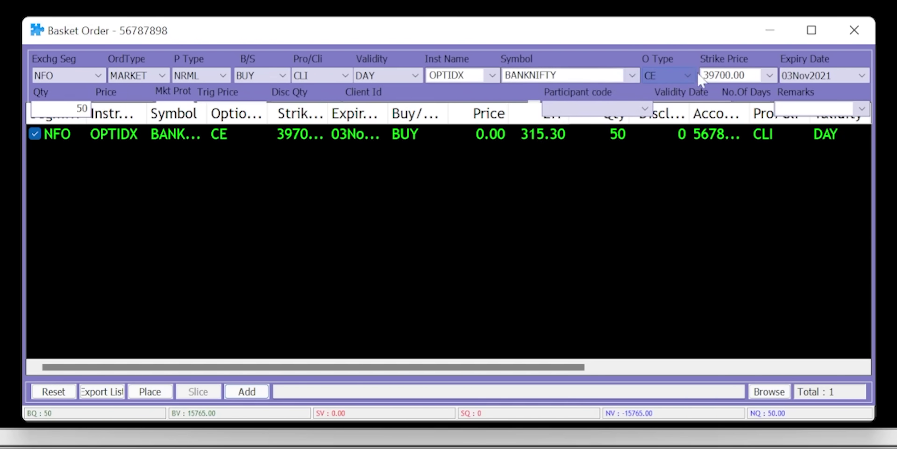
# Add a sell of 250 BANKNIFTY 40300 CE to the basket
pyautogui.click(768, 71)
pyautogui.click(737, 164)
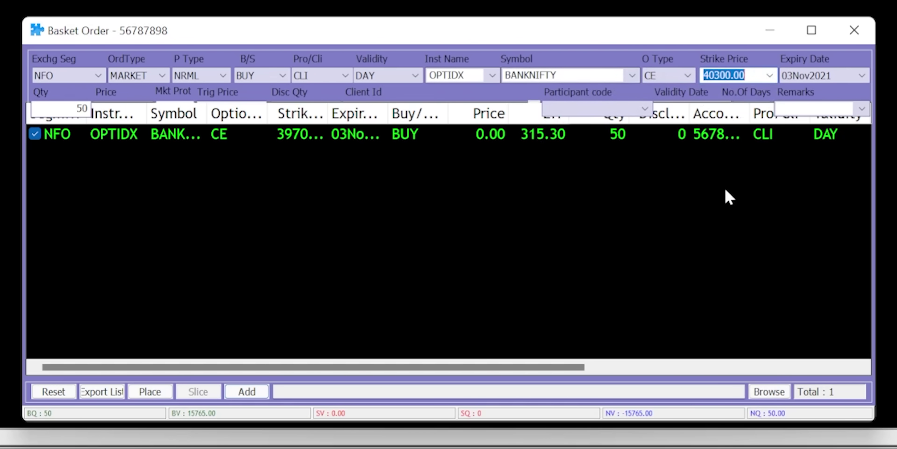
pyautogui.press('Tab')
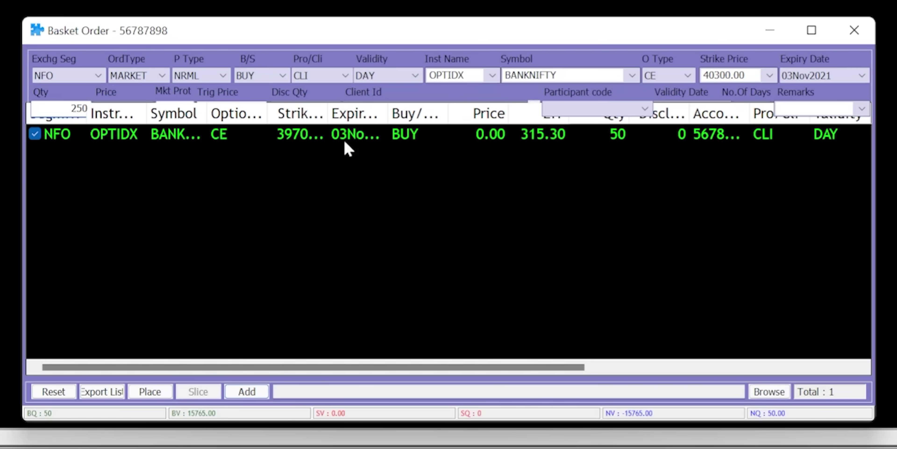
pyautogui.click(256, 80)
pyautogui.click(256, 100)
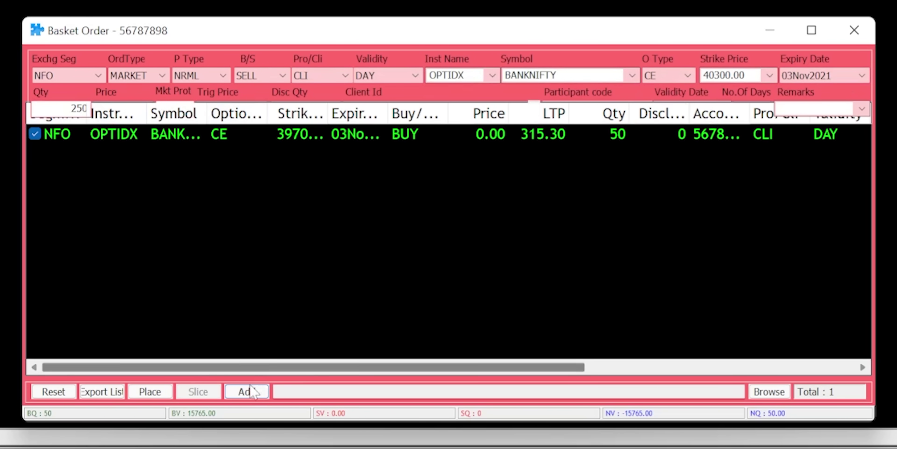
pyautogui.click(248, 392)
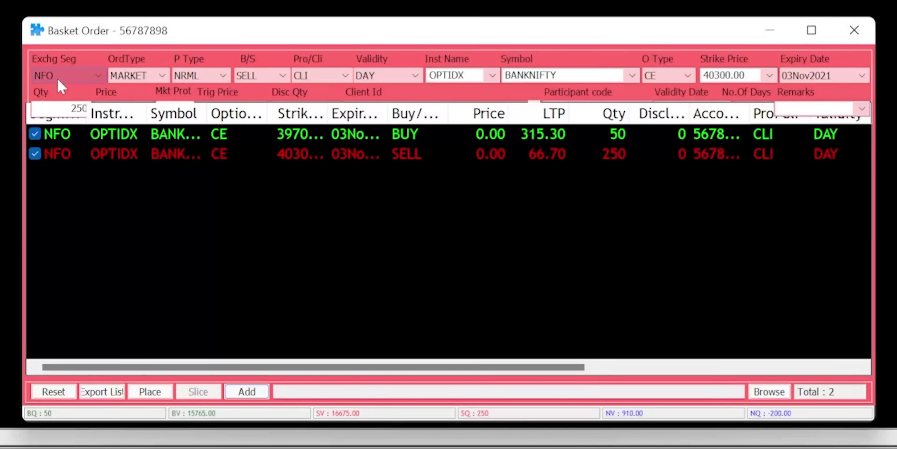
# Add a buy of 200 BANKNIFTY 40800 CE to the basket
pyautogui.click(276, 75)
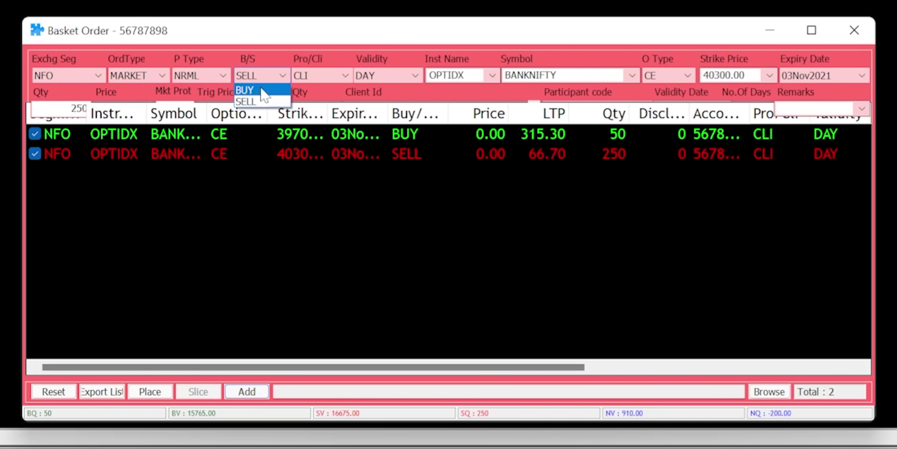
pyautogui.click(265, 90)
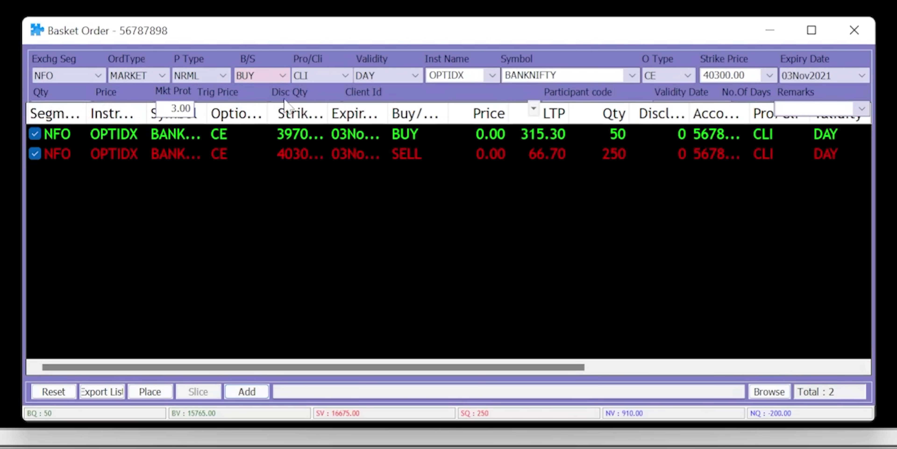
pyautogui.click(769, 75)
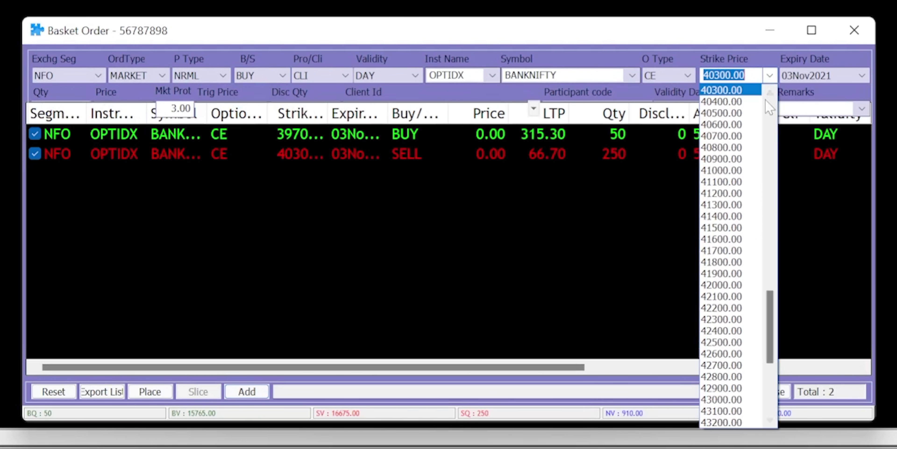
pyautogui.click(752, 147)
pyautogui.click(59, 109)
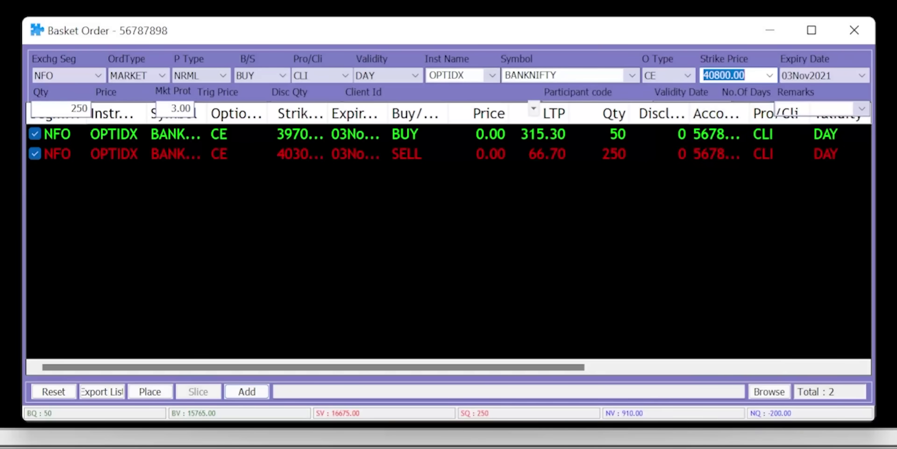
pyautogui.write('20')
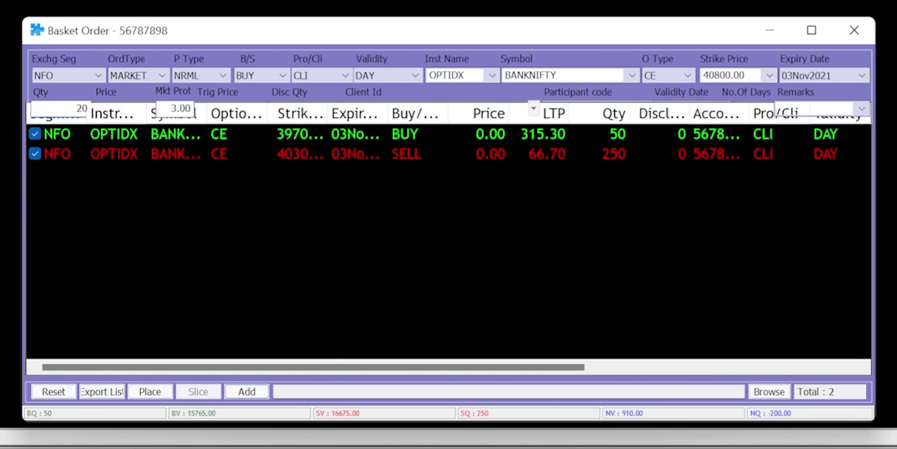
pyautogui.write('0')
pyautogui.click(245, 391)
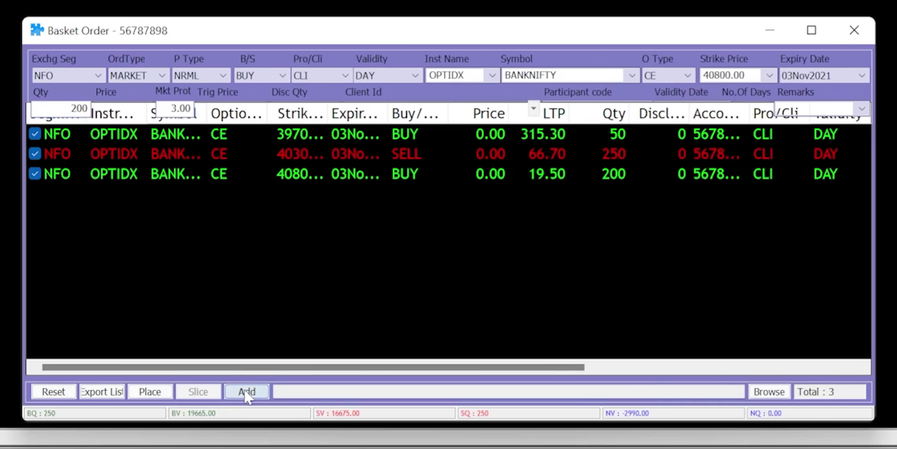
# Review the three basket legs, widening the strike column to show full strikes
pyautogui.click(618, 140)
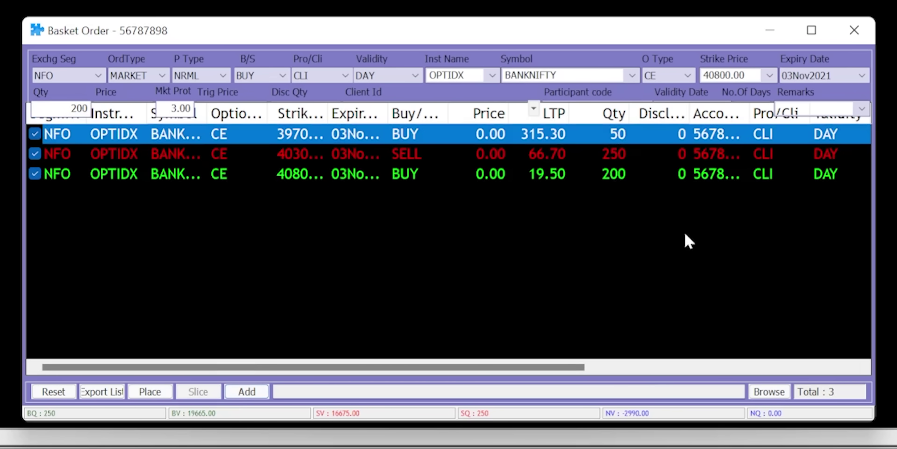
pyautogui.keyDown('shift'); pyautogui.click(621, 156); pyautogui.keyUp('shift')
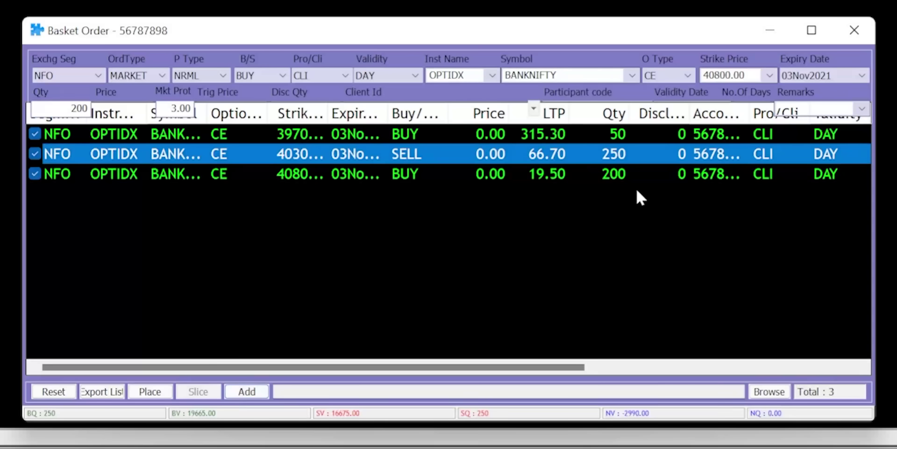
pyautogui.click(612, 174)
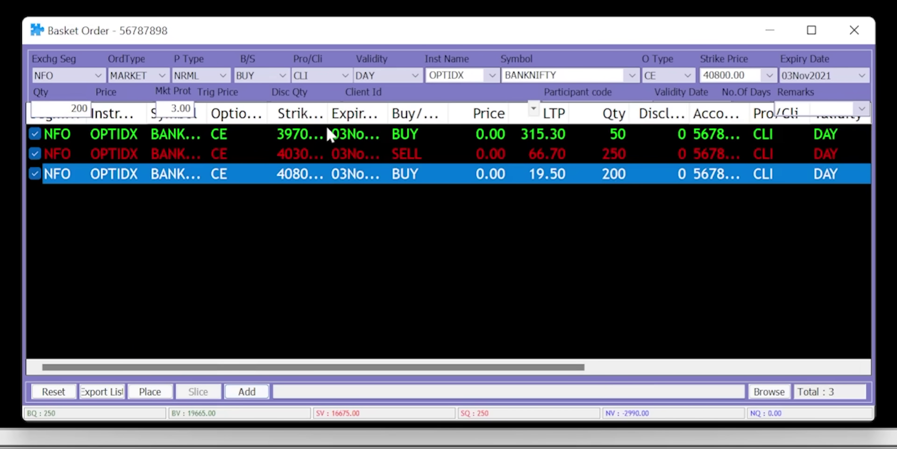
pyautogui.doubleClick(327, 114)
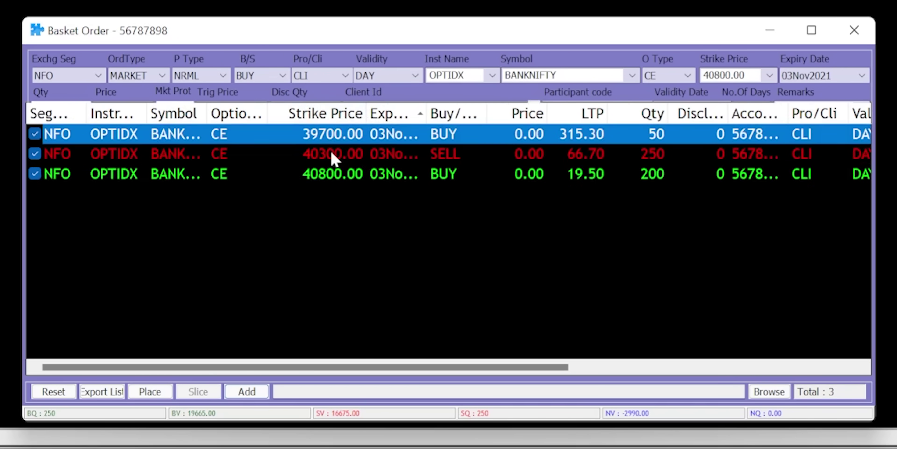
pyautogui.click(330, 154)
pyautogui.click(331, 176)
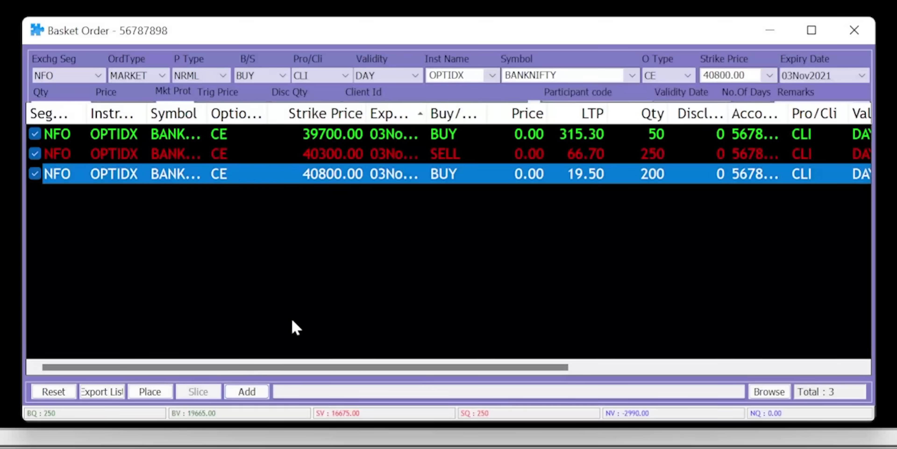
pyautogui.click(151, 392)
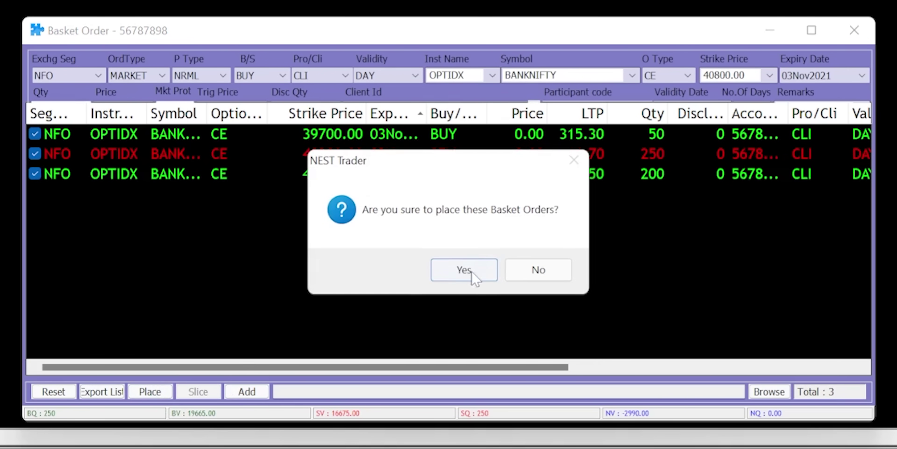
pyautogui.click(465, 271)
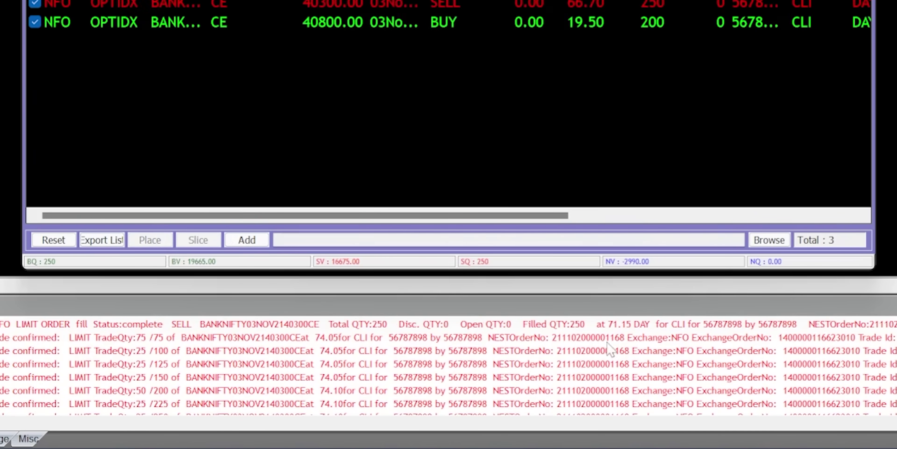
pyautogui.press('F3')
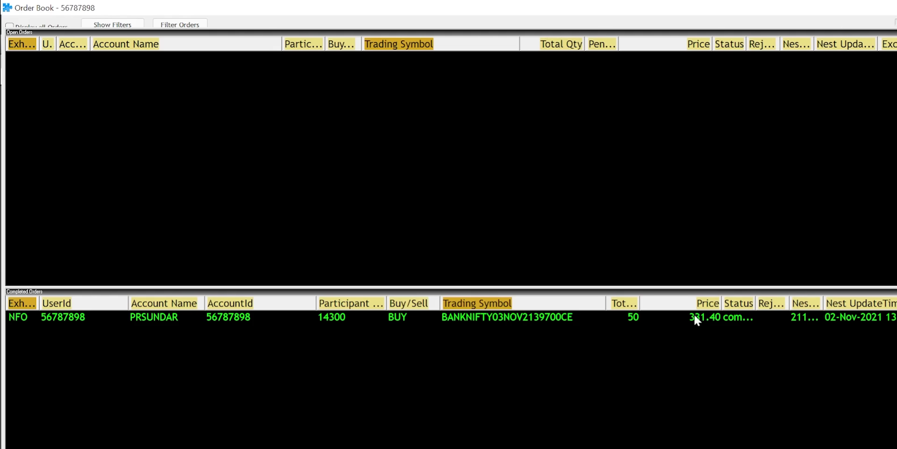
pyautogui.press('Escape')
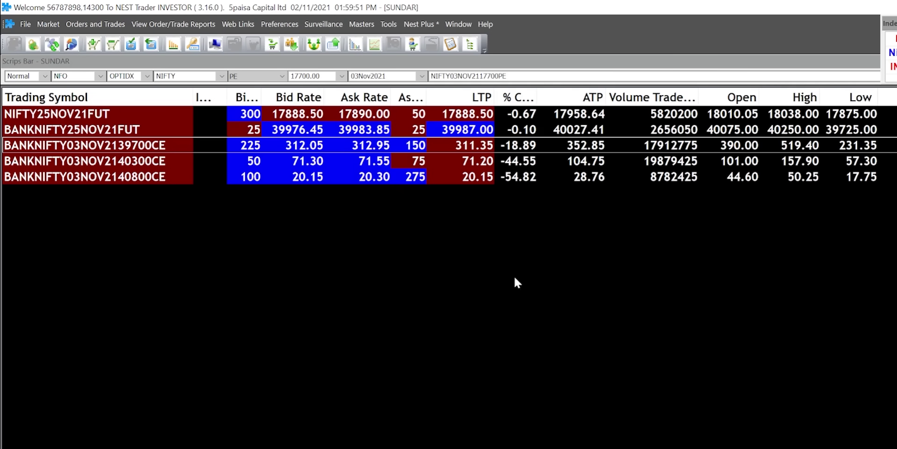
pyautogui.click(362, 163)
pyautogui.press('F3')
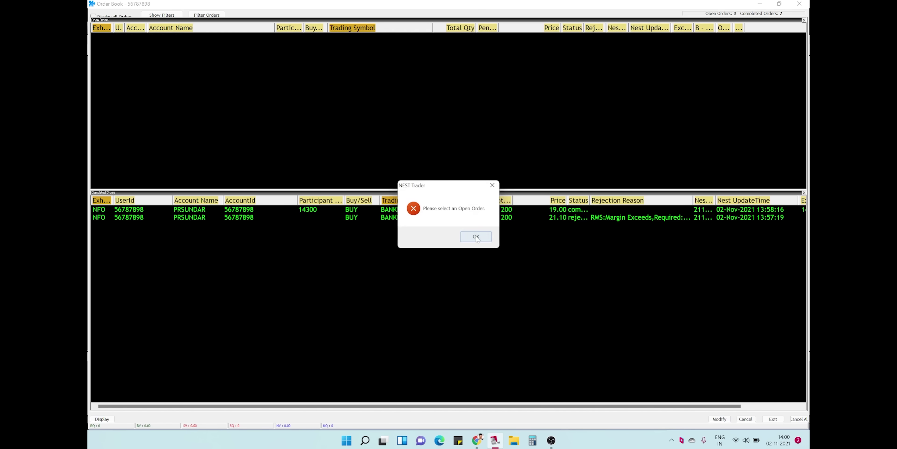
pyautogui.click(476, 237)
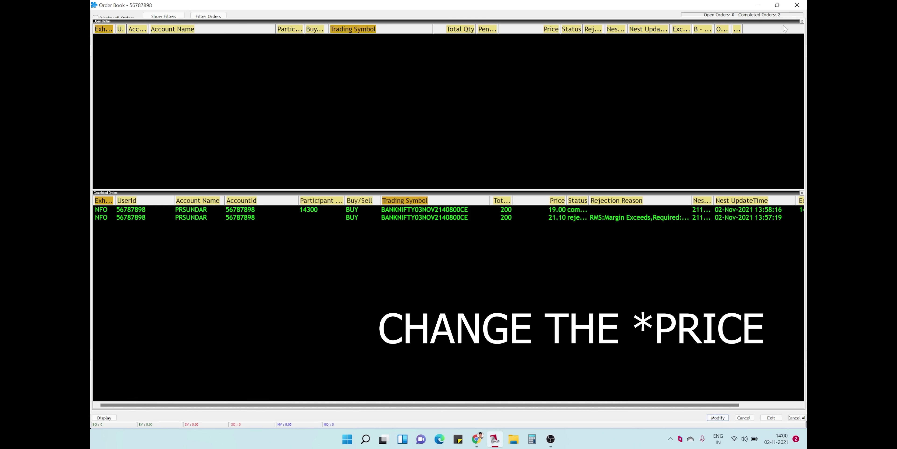
pyautogui.click(797, 5)
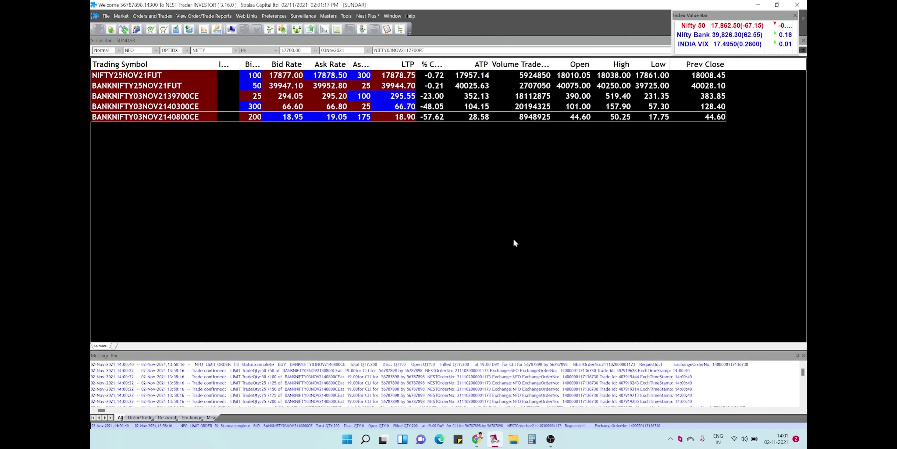
pyautogui.press('F11')
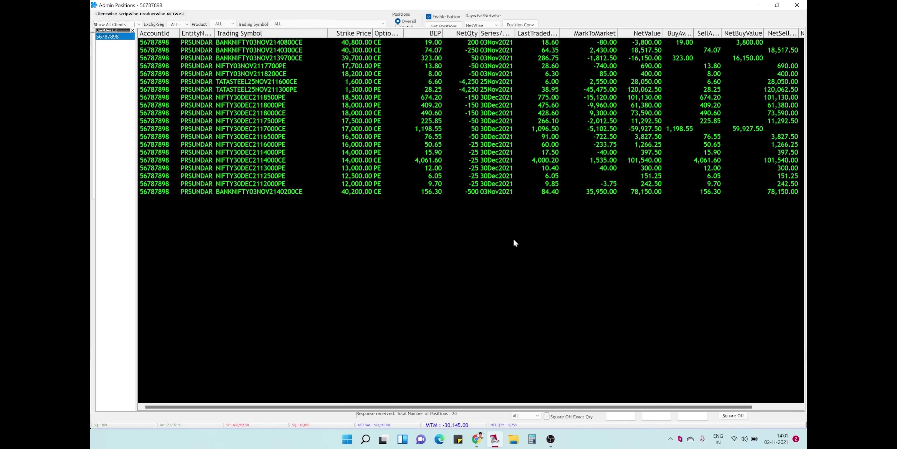
# Sort positions by Trading Symbol and review the BANKNIFTY 39700, 40200, 40300 and 40800 CE rows
pyautogui.click(252, 33)
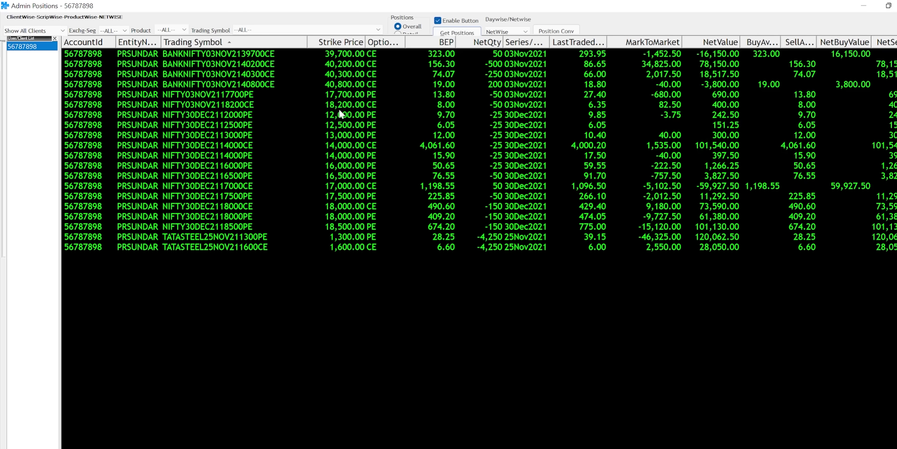
pyautogui.click(356, 54)
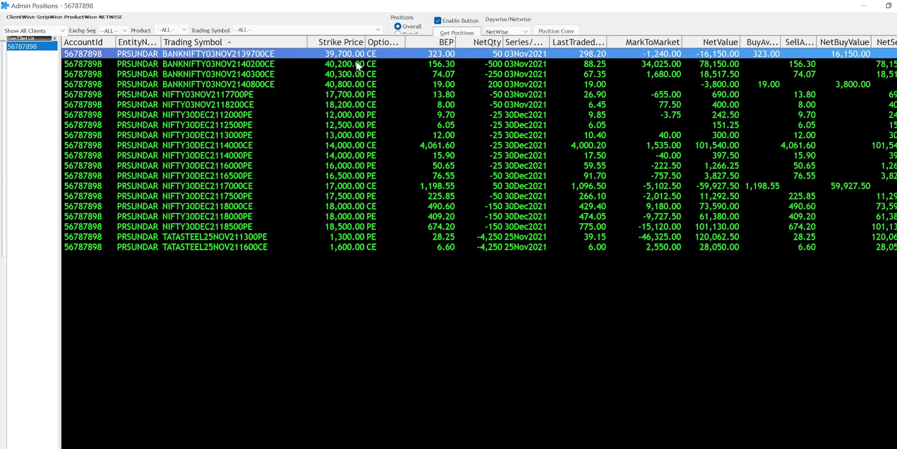
pyautogui.click(494, 64)
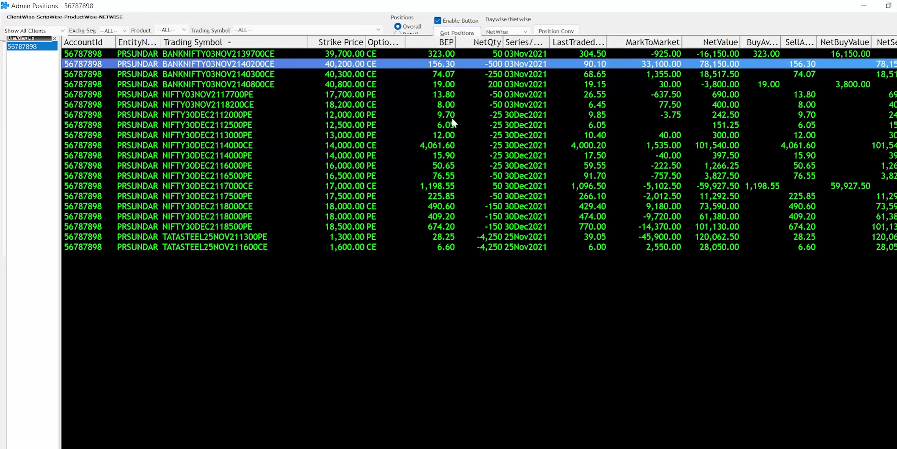
pyautogui.click(494, 76)
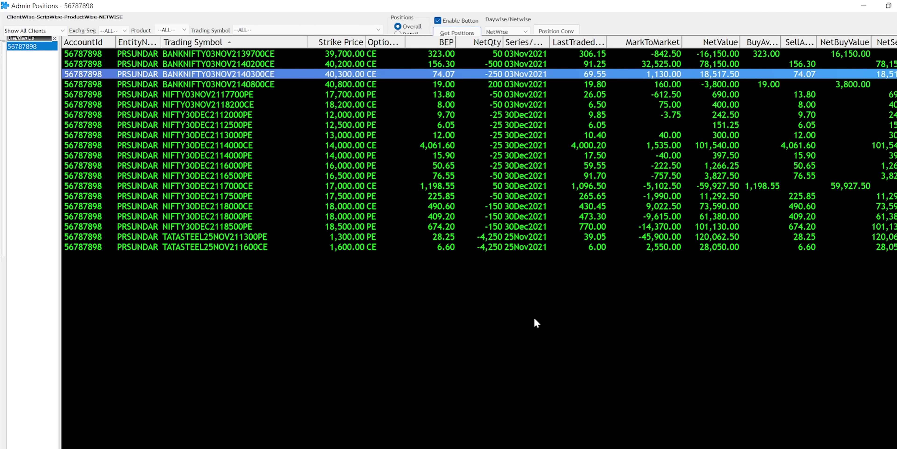
pyautogui.click(346, 87)
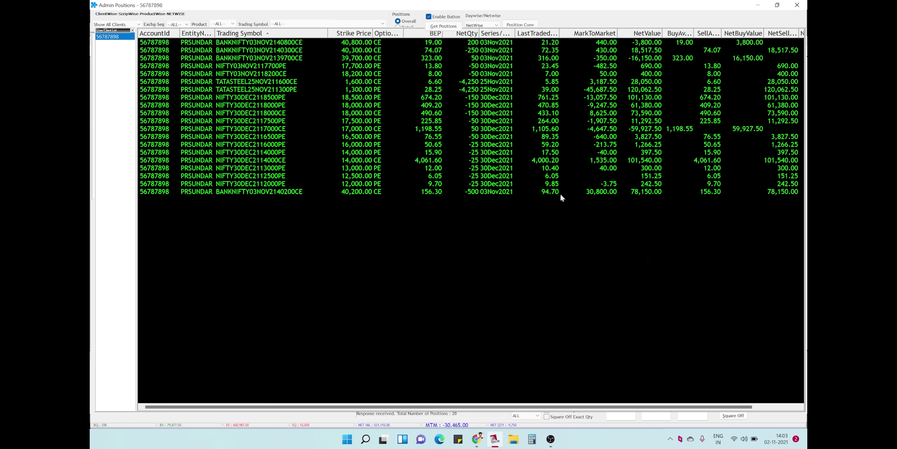
# Select individual NIFTY and BANKNIFTY positions, then select all positions in the list
pyautogui.click(477, 121)
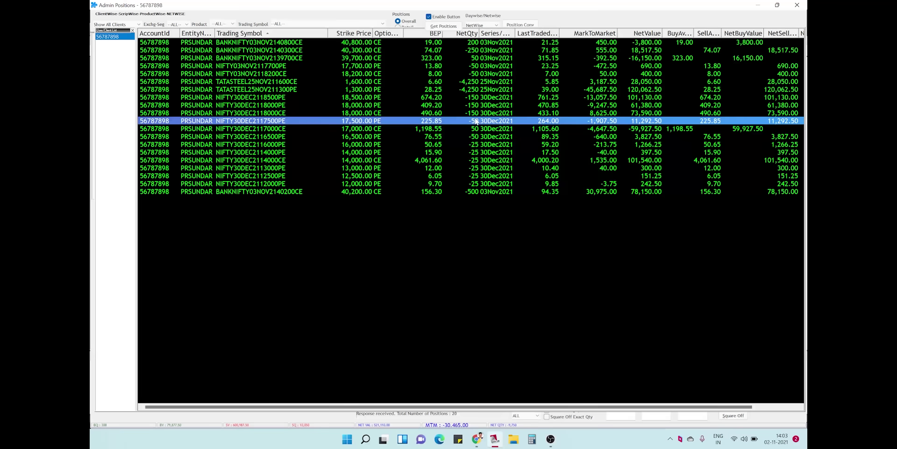
pyautogui.click(360, 58)
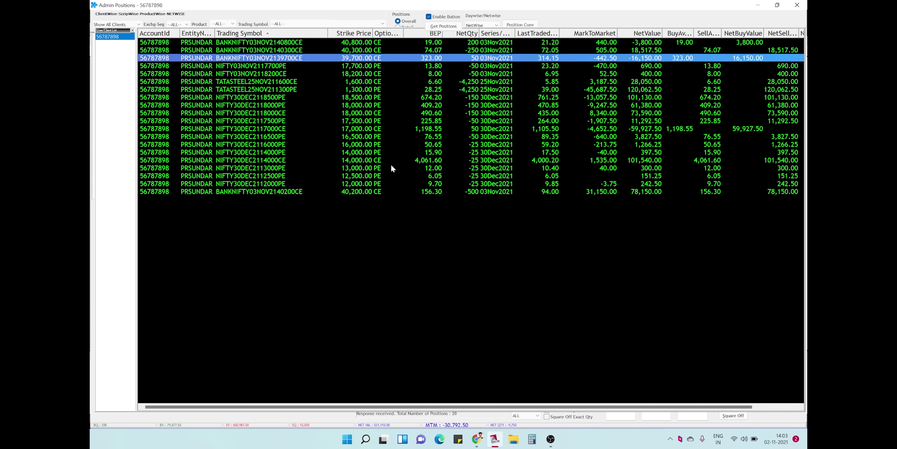
pyautogui.hotkey('ctrl', 'a')
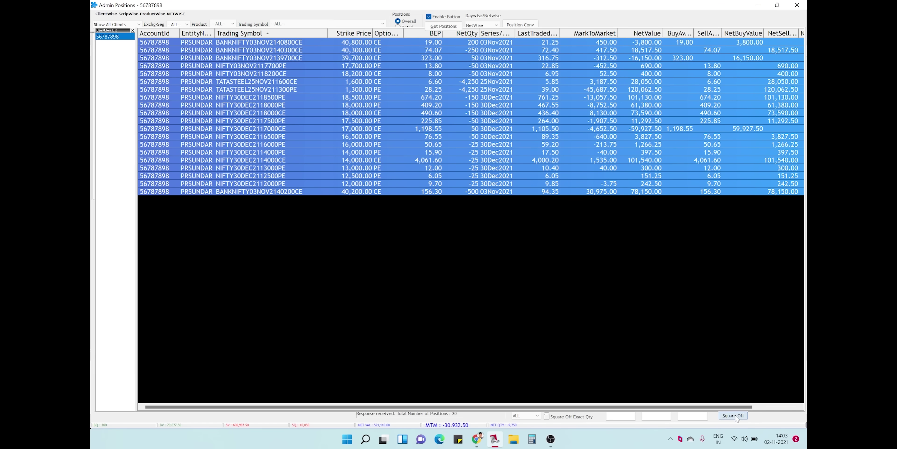
pyautogui.click(377, 97)
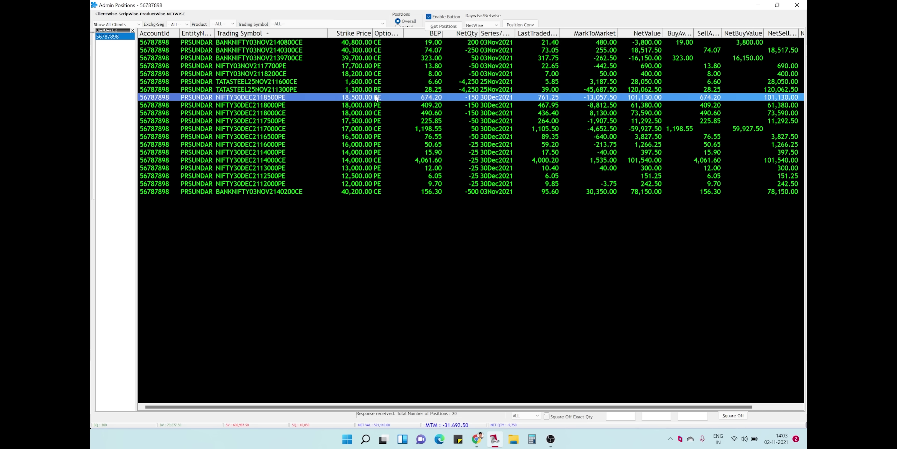
# Show the column filter row and filter Trading Symbol by 'bank'
pyautogui.hotkey('ctrl', 'f')
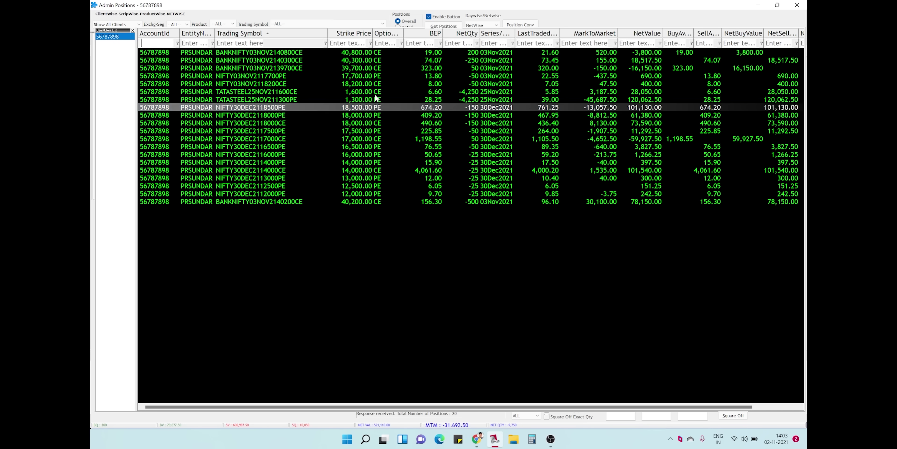
pyautogui.press('Tab')
pyautogui.press('Tab')
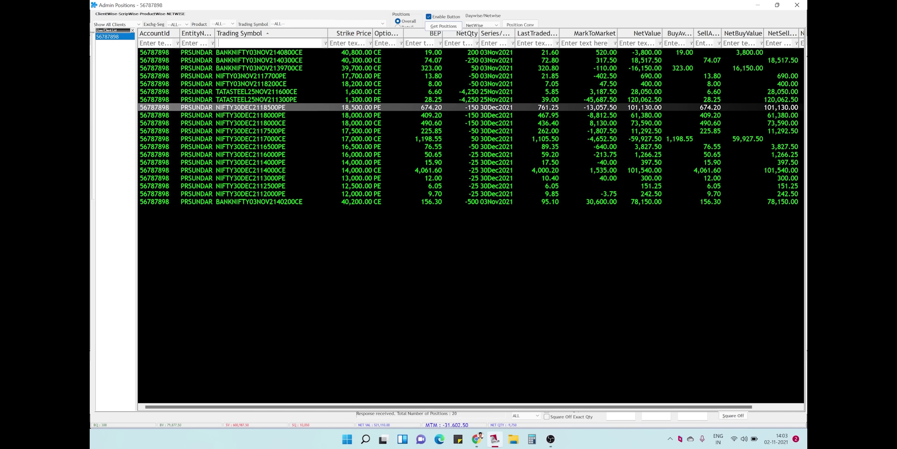
pyautogui.write('bank')
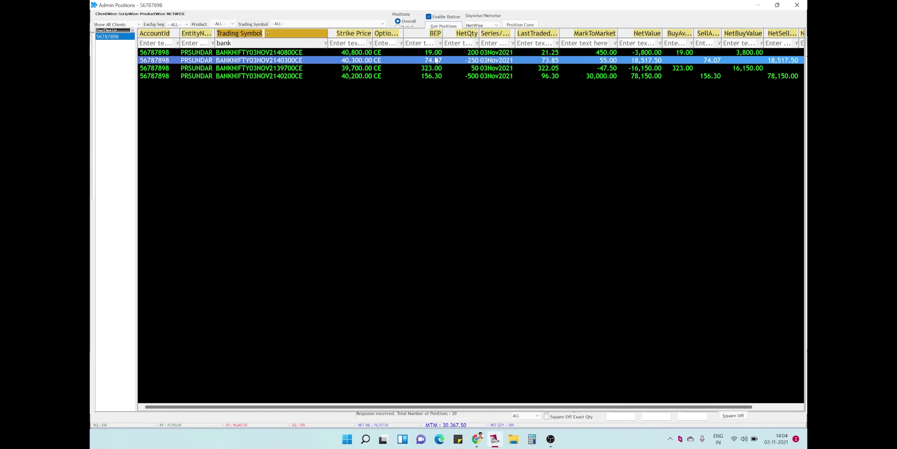
# Select the filtered BANKNIFTY rows, then try symbol filters 'nifty' and 'tatas' before clearing it
pyautogui.hotkey('ctrl', 'a')
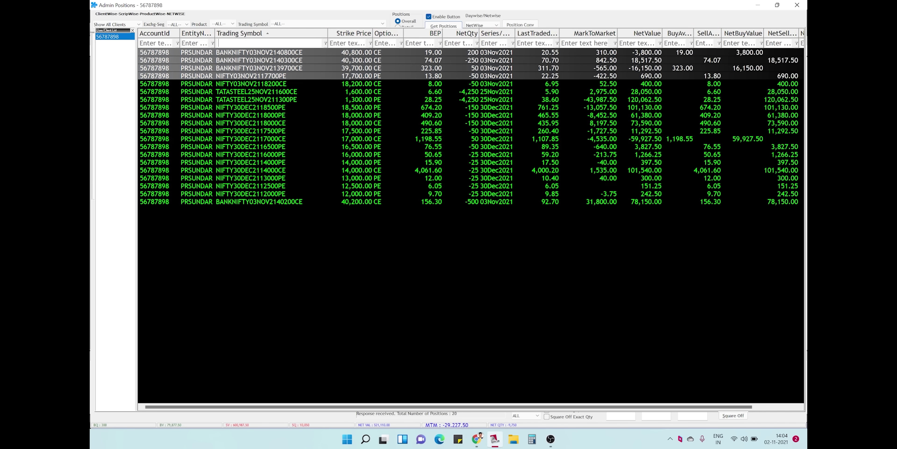
pyautogui.write('fty')
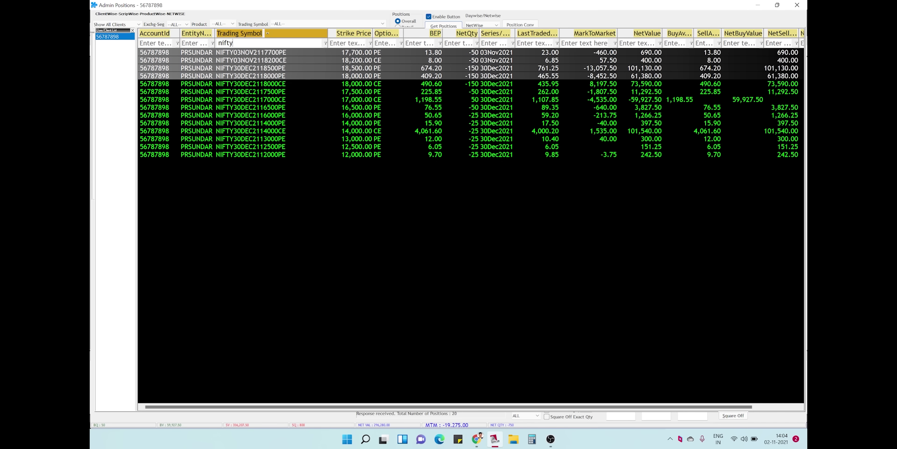
pyautogui.click(367, 214)
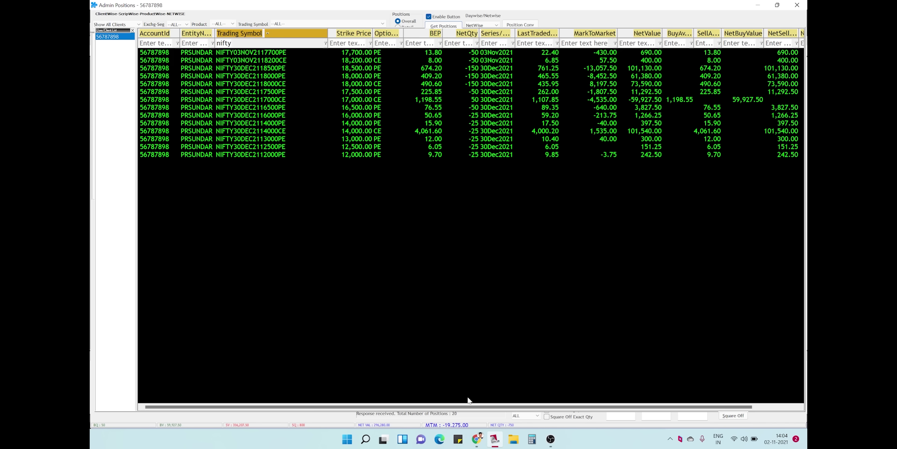
pyautogui.click(244, 42)
pyautogui.write('tata')
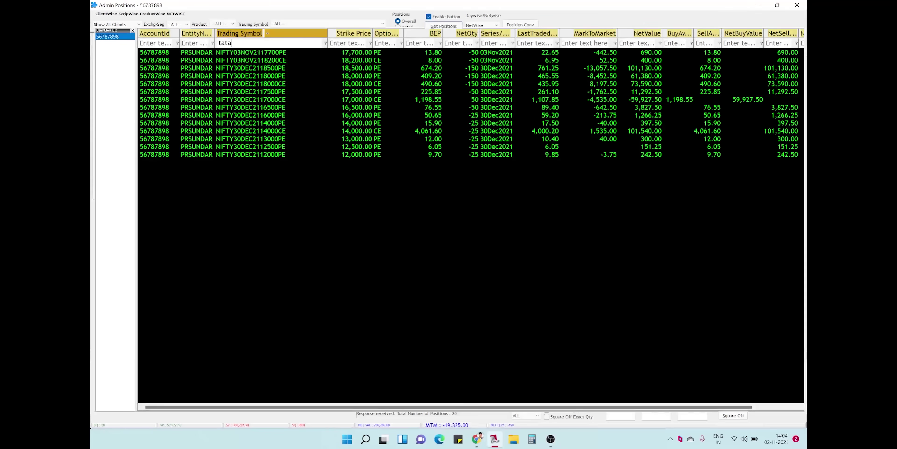
pyautogui.write('s')
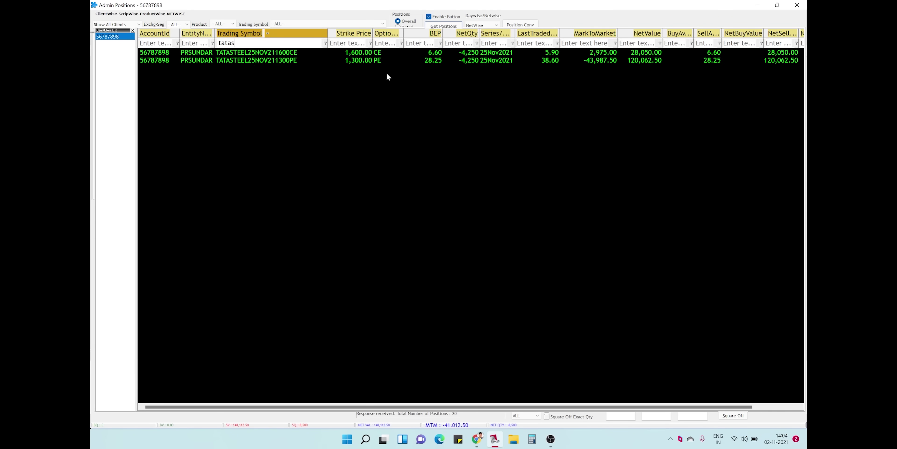
pyautogui.press('Escape')
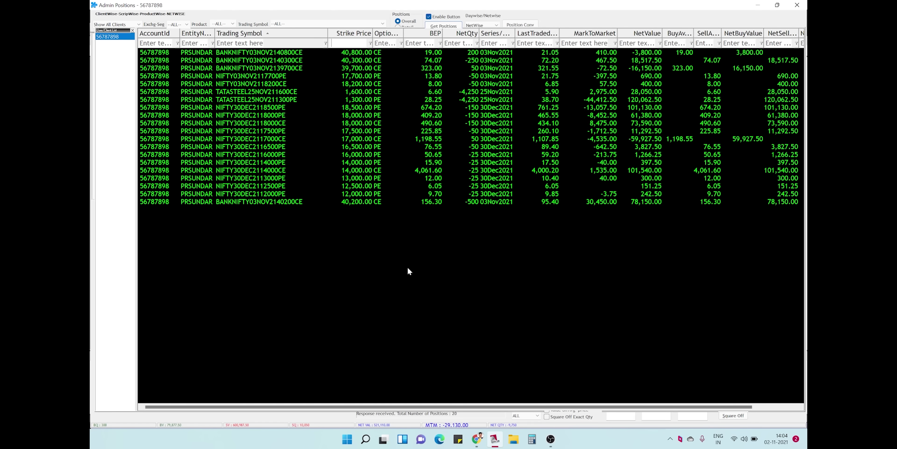
# Filter Strike Price by 402 and Series by 03, clear both, and sort symbols descending
pyautogui.write('40200')
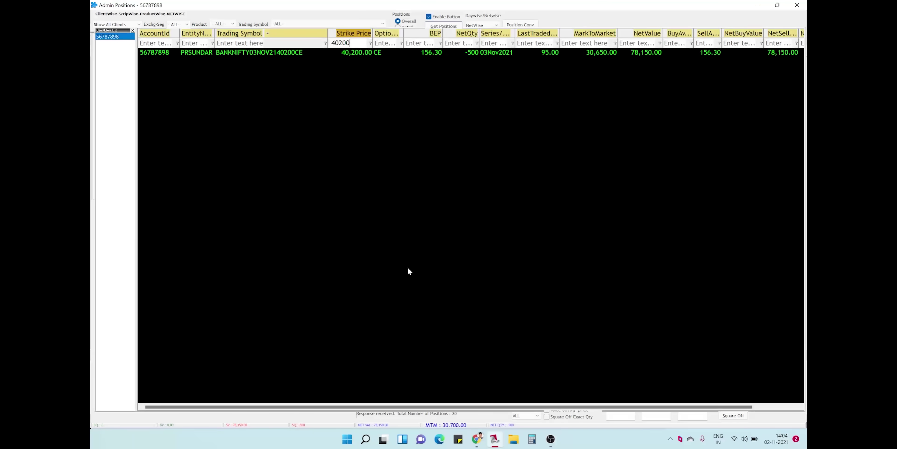
pyautogui.press('BackSpace')
pyautogui.press('BackSpace')
pyautogui.press('BackSpace')
pyautogui.press('BackSpace')
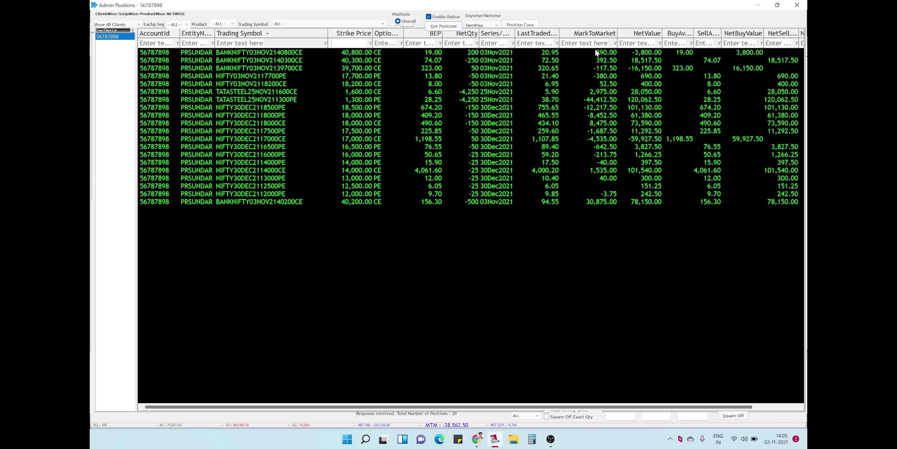
pyautogui.click(483, 42)
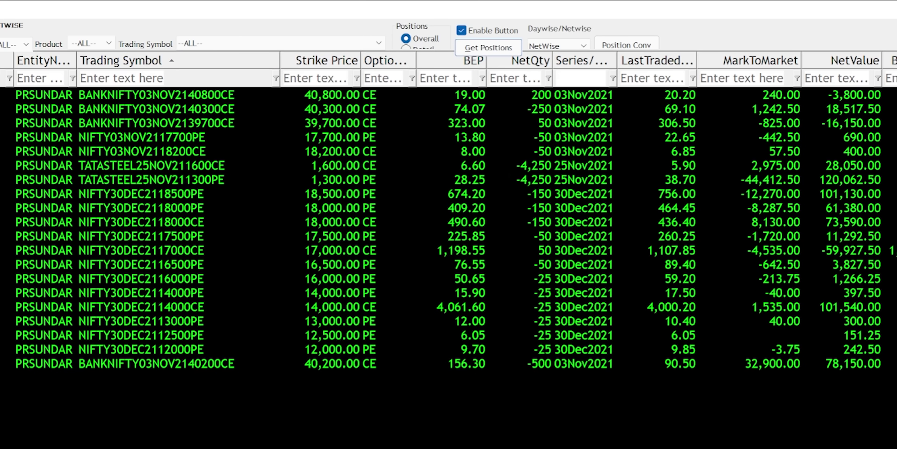
pyautogui.write('0')
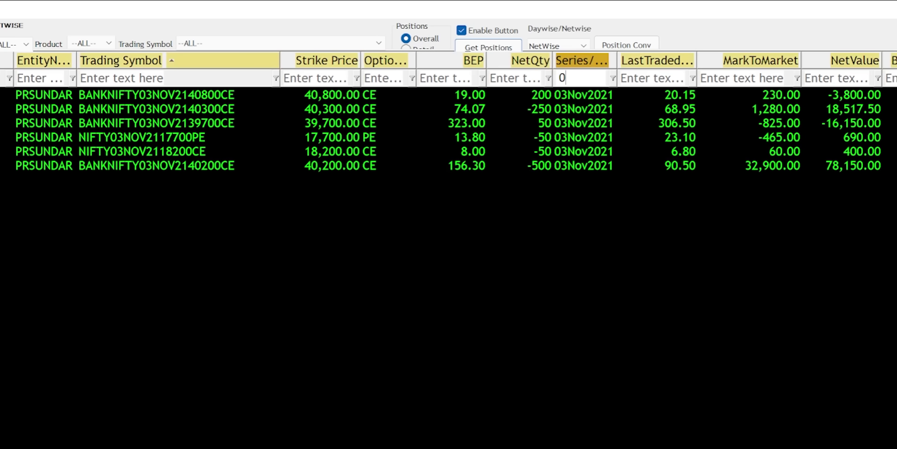
pyautogui.write('3')
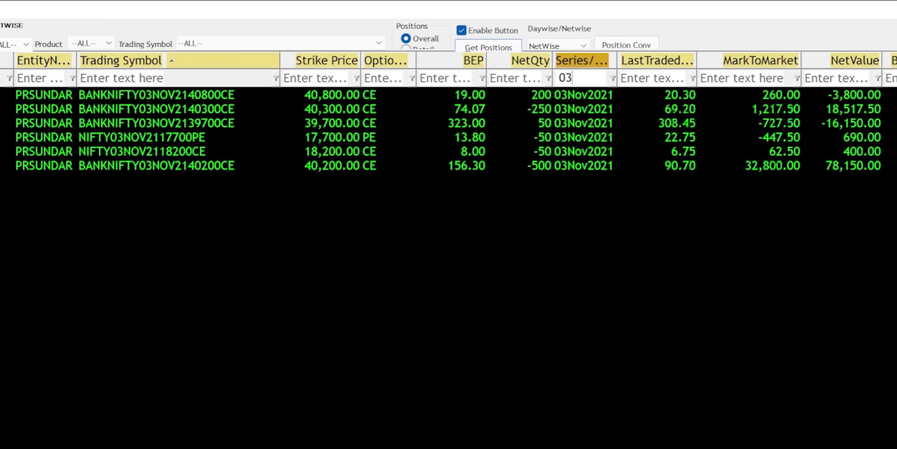
pyautogui.press('BackSpace')
pyautogui.press('BackSpace')
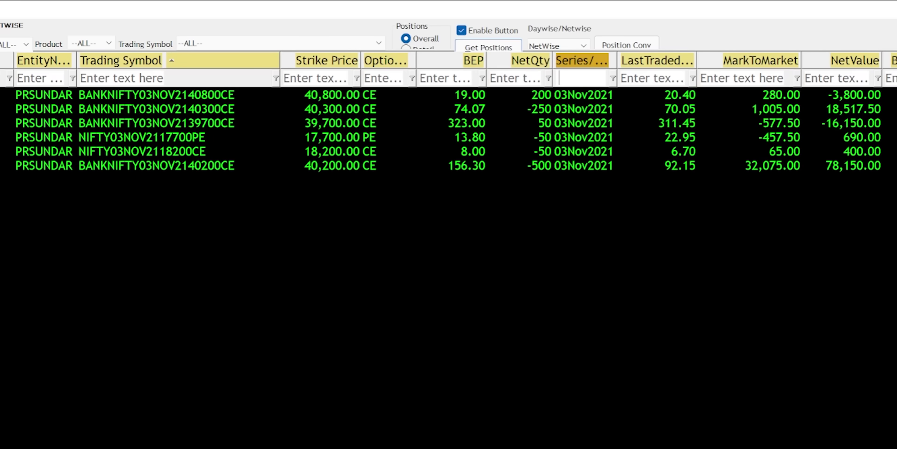
pyautogui.click(122, 61)
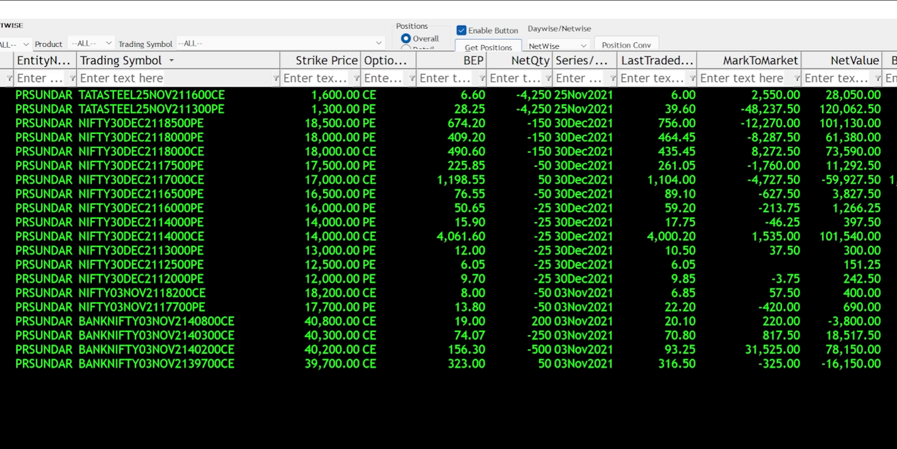
# Select all positions and set the square-off combo to SHORT positions
pyautogui.click(312, 199)
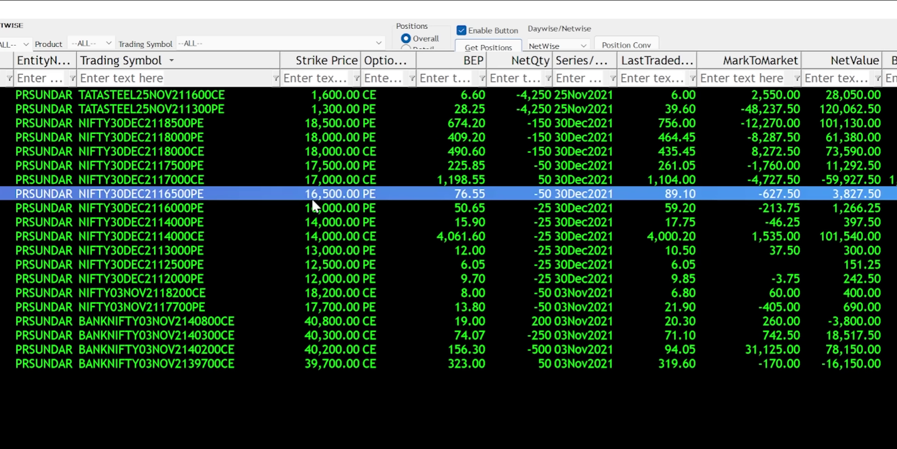
pyautogui.hotkey('ctrl', 'a')
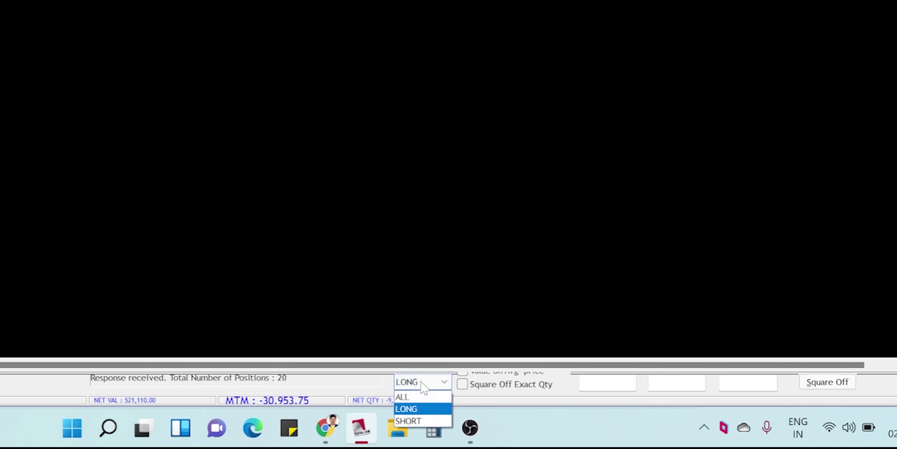
pyautogui.click(417, 421)
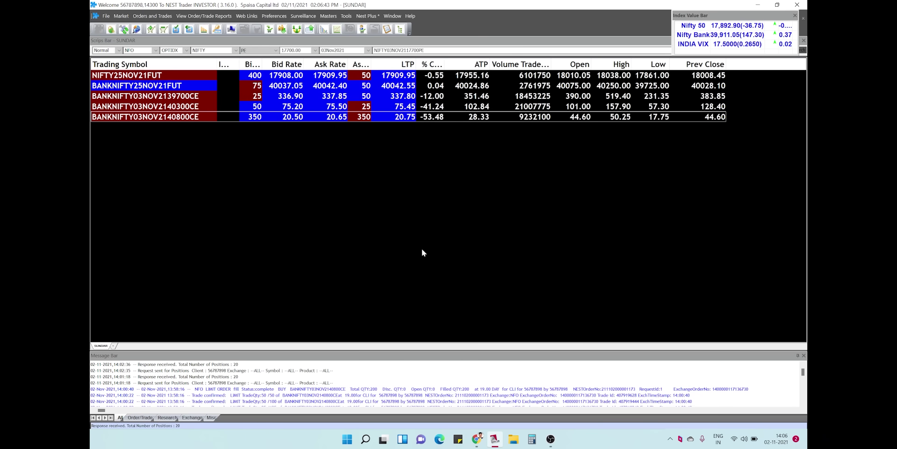
pyautogui.press('F3')
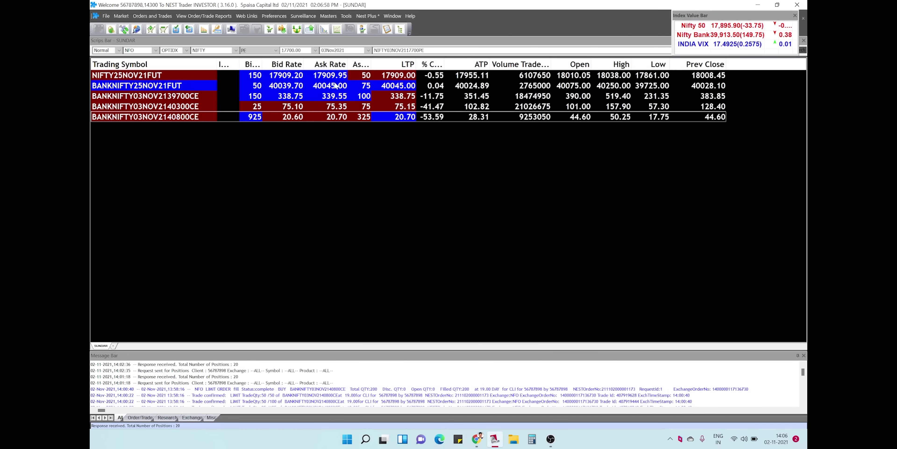
pyautogui.press('Up')
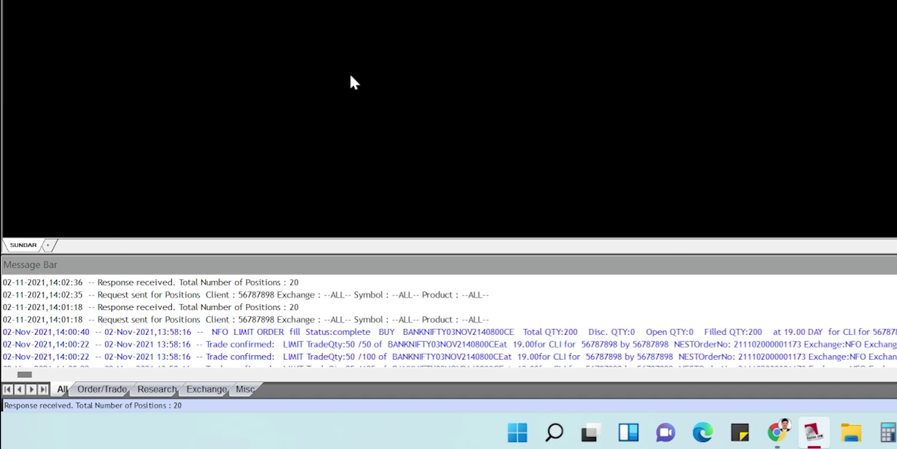
pyautogui.click(48, 245)
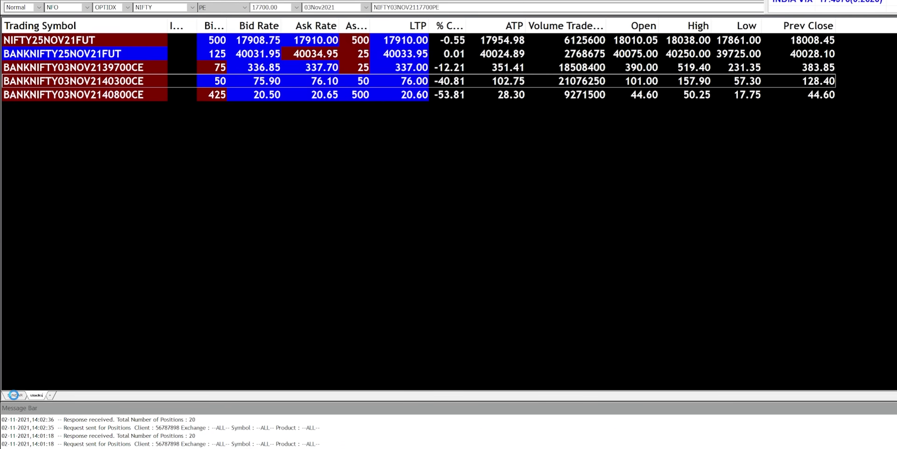
# Add SBIN25NOV21FUT as FUTSTK, symbol SBIN, expiry 25Nov2021, to the stocks watch
pyautogui.click(45, 395)
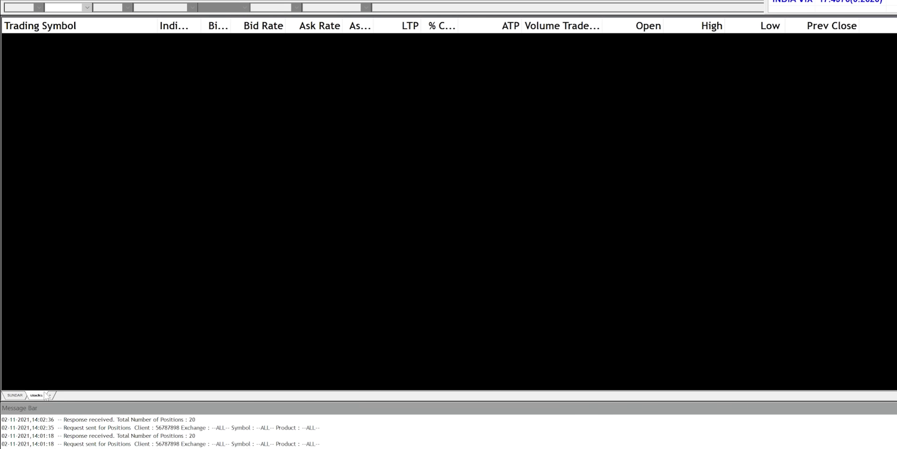
pyautogui.click(14, 395)
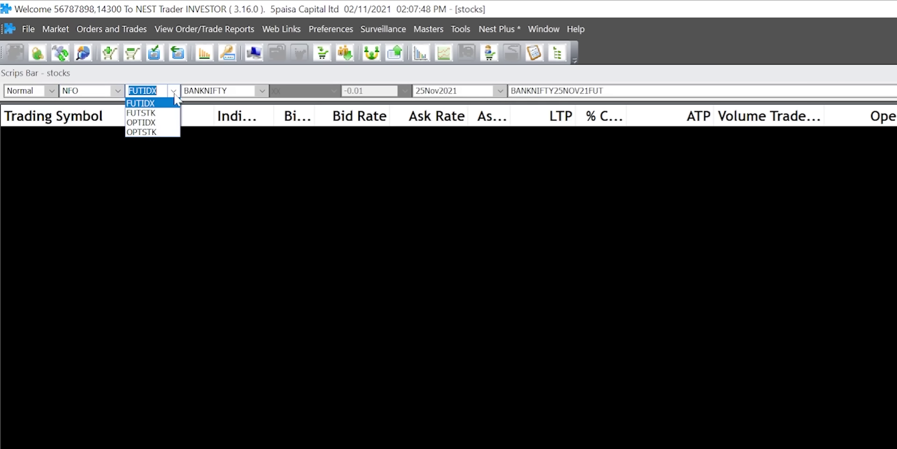
pyautogui.press('Down')
pyautogui.press('Return')
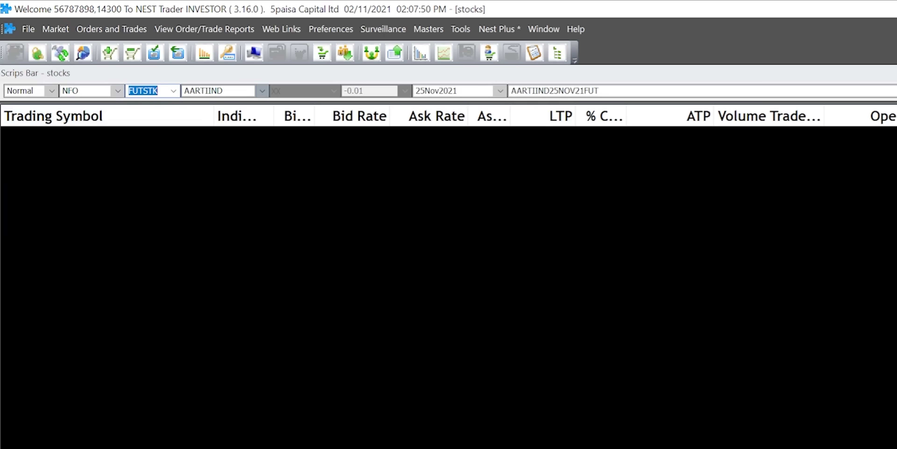
pyautogui.click(209, 90)
pyautogui.write('SBIN')
pyautogui.press('Tab')
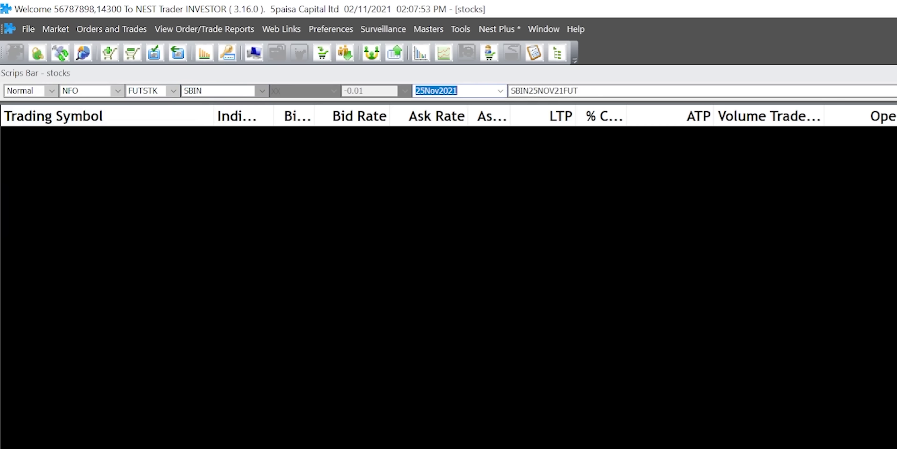
pyautogui.press('Return')
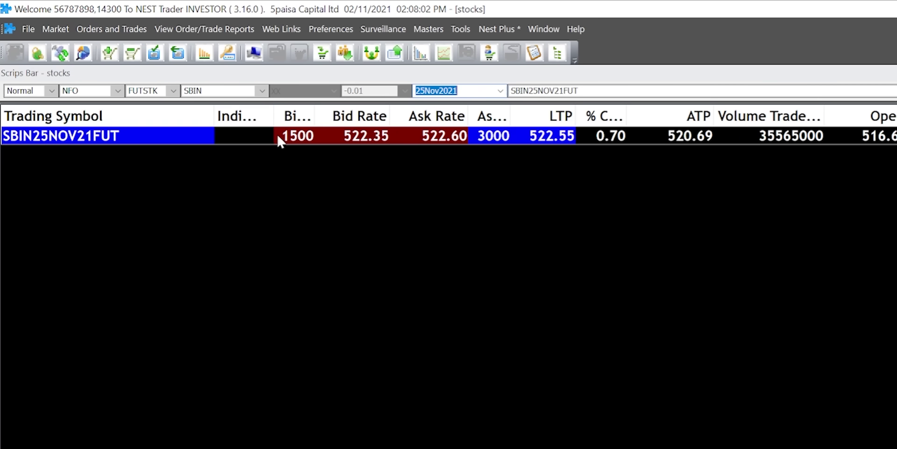
pyautogui.click(173, 91)
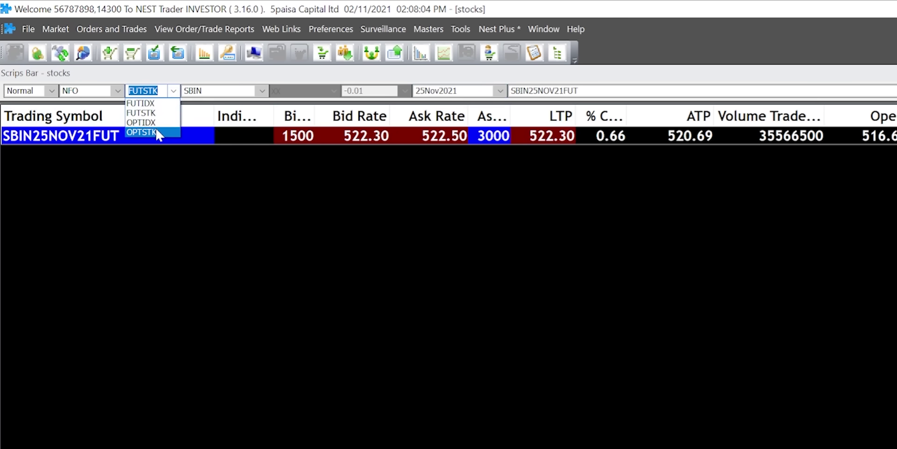
# Switch the instrument to OPTSTK for SBIN and add the 520.00 strike call
pyautogui.click(158, 132)
pyautogui.press('Tab')
pyautogui.write('SBIN')
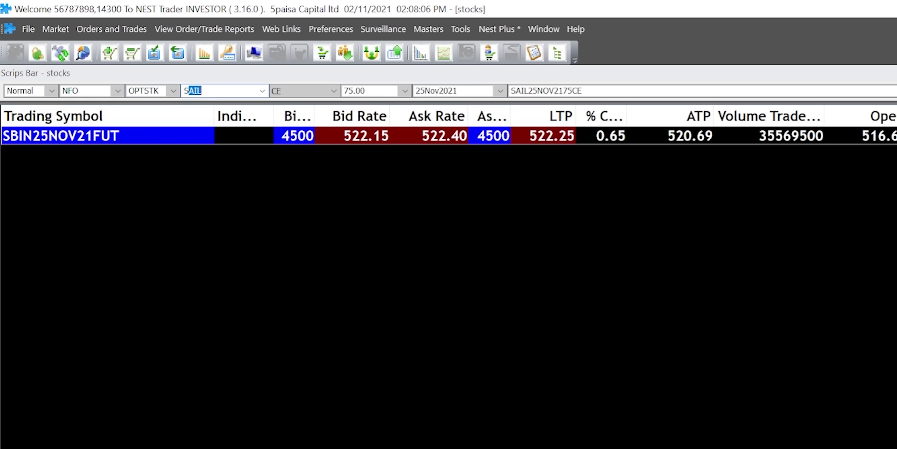
pyautogui.click(405, 91)
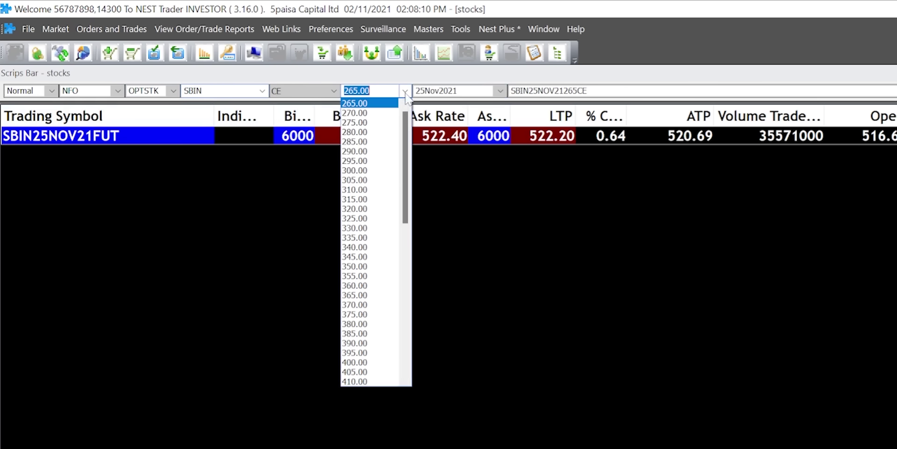
pyautogui.moveTo(404, 161); pyautogui.dragTo(410, 241)
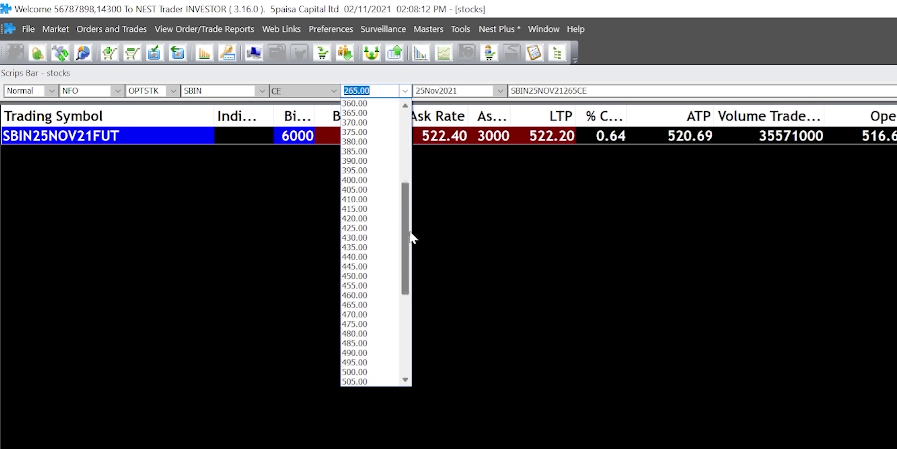
pyautogui.scroll(-2, 365, 349)
pyautogui.click(362, 359)
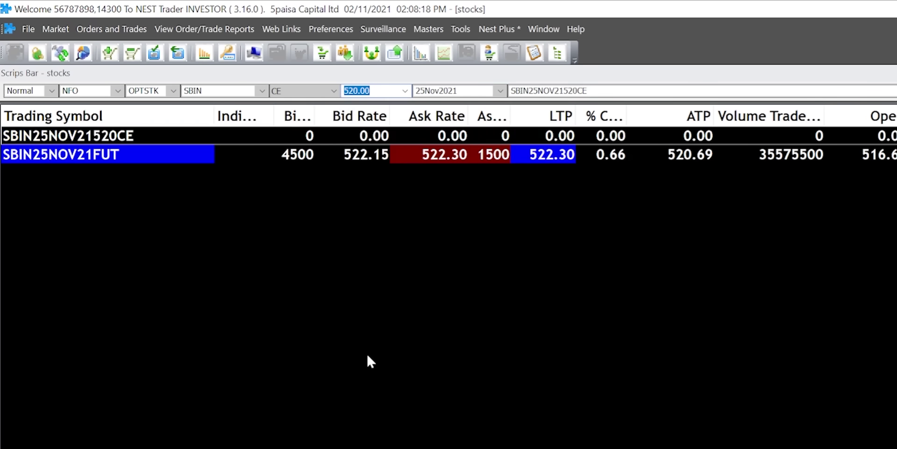
# Add the 550.00 and 560.00 SBIN calls, then select the 520, 550 and 560 CE rows
pyautogui.click(404, 91)
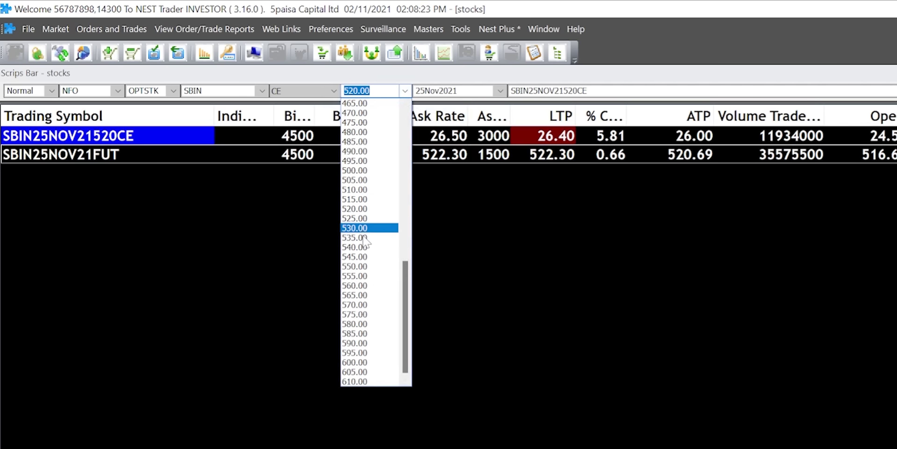
pyautogui.click(365, 268)
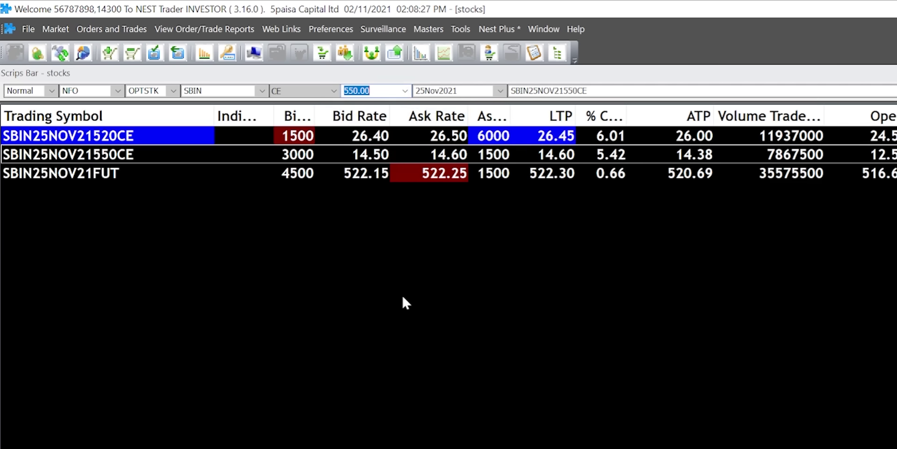
pyautogui.click(433, 176)
pyautogui.click(405, 91)
pyautogui.click(358, 290)
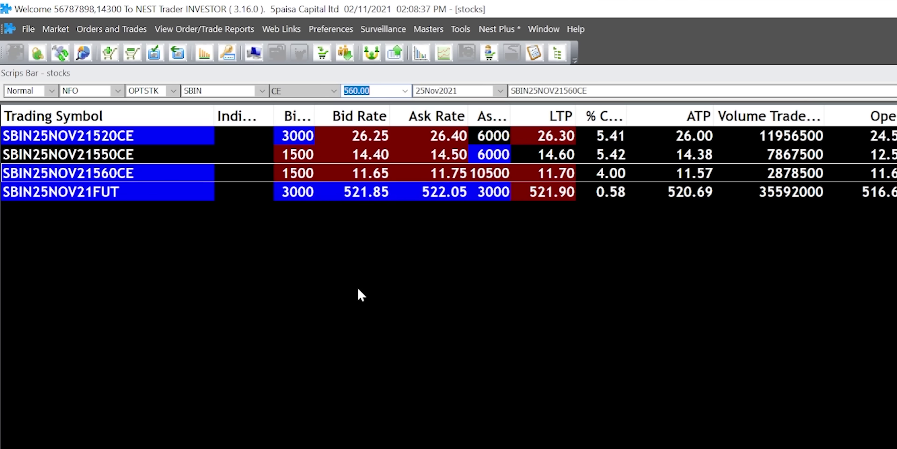
pyautogui.click(447, 141)
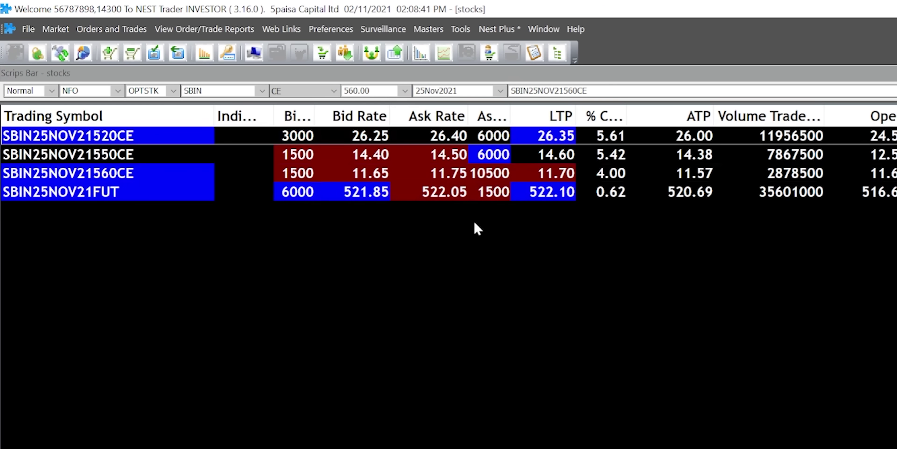
pyautogui.click(449, 157)
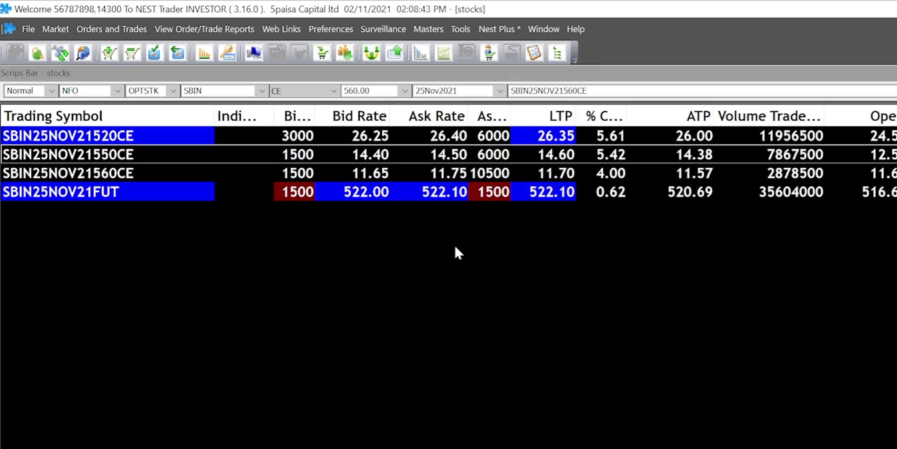
pyautogui.click(448, 176)
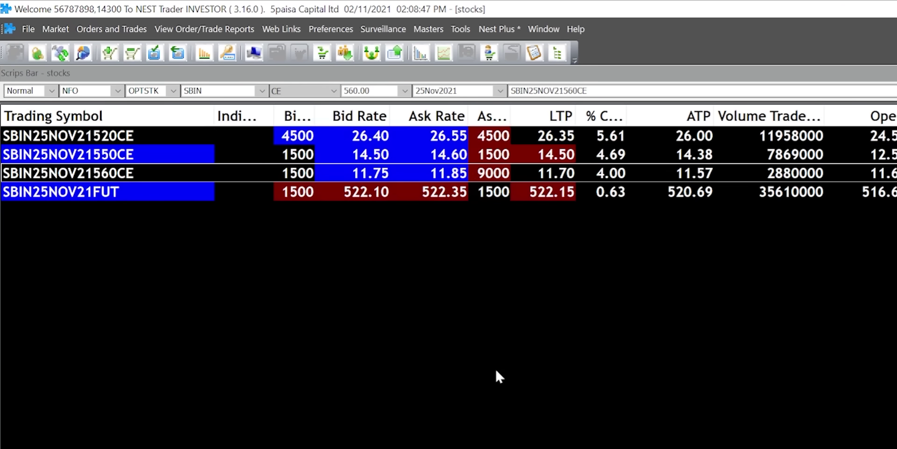
# Open a Normal Basket order and add the SBIN 520 CE buy leg
pyautogui.click(112, 29)
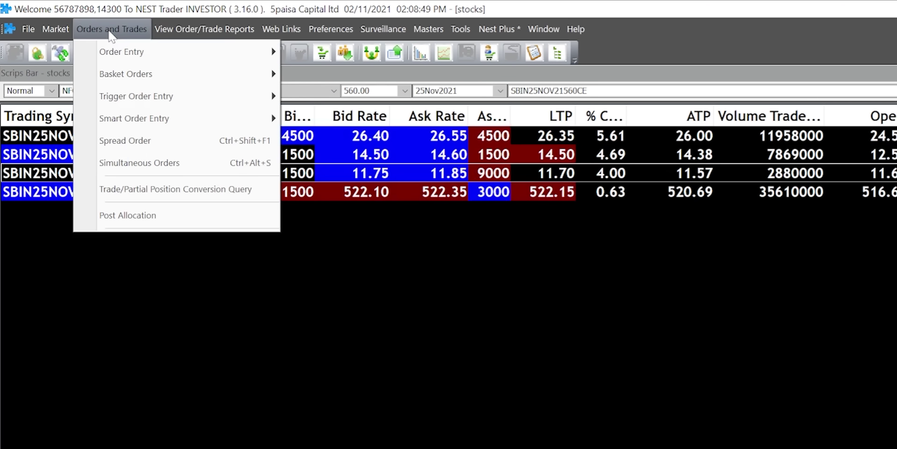
pyautogui.moveTo(243, 74)
pyautogui.click(313, 74)
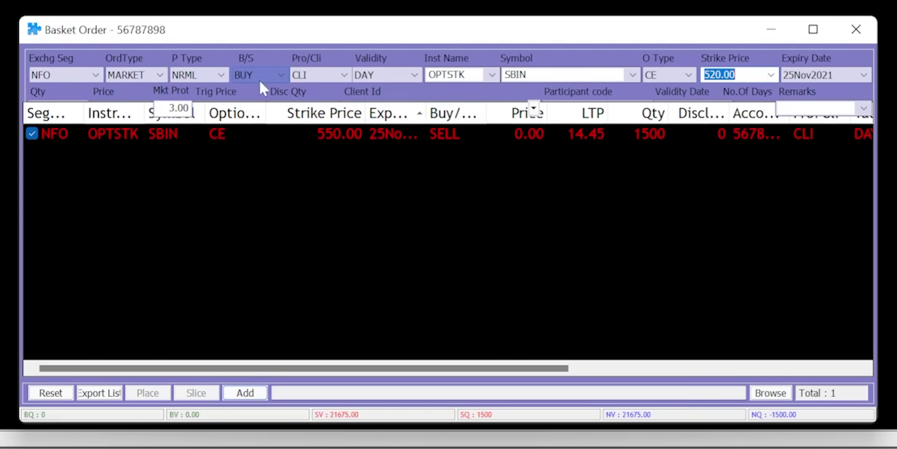
pyautogui.press('Return')
# Add a sell leg at the 560.00 strike and review the 520 and 560 CE legs
pyautogui.click(259, 74)
pyautogui.click(770, 75)
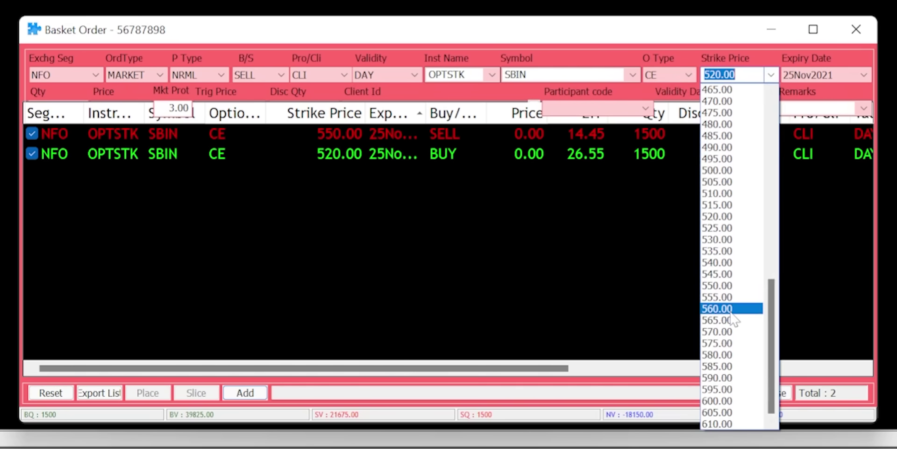
pyautogui.click(728, 315)
pyautogui.press('Return')
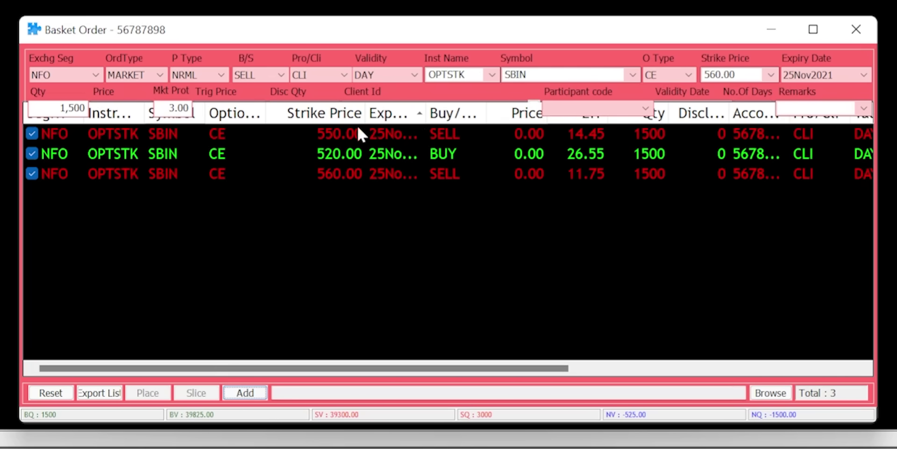
pyautogui.click(346, 159)
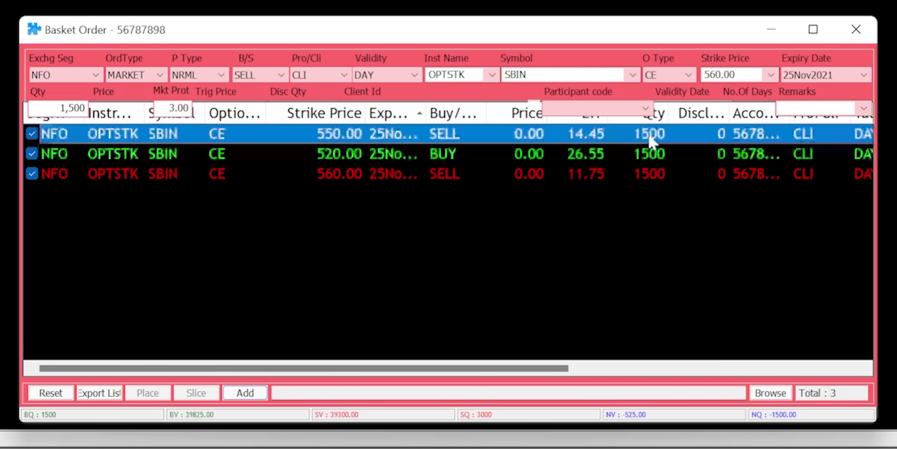
pyautogui.click(352, 180)
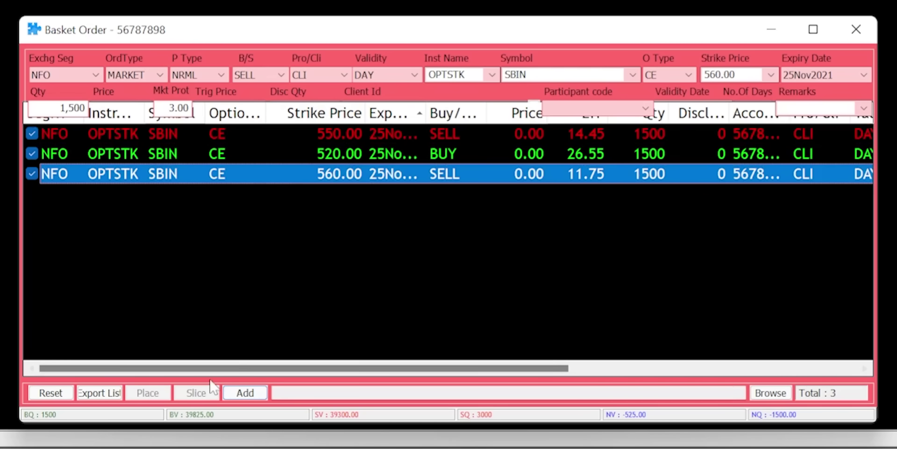
# Reset the entry fields, place the basket orders and confirm with Yes
pyautogui.click(52, 393)
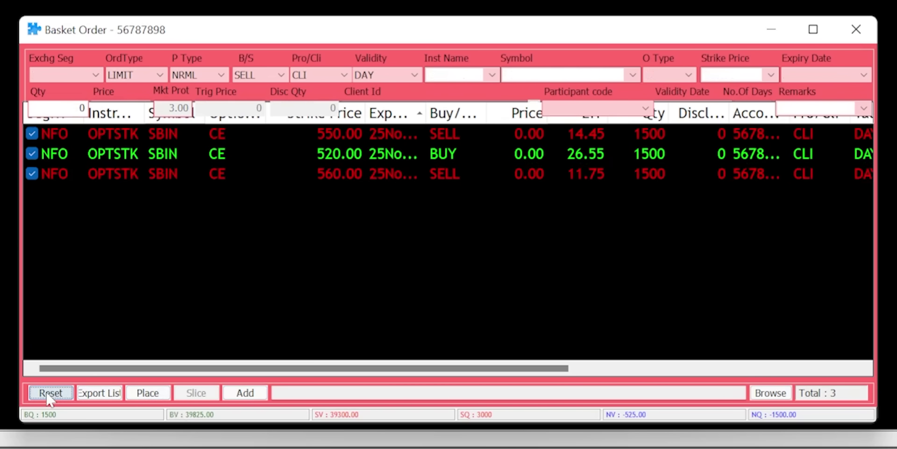
pyautogui.click(148, 392)
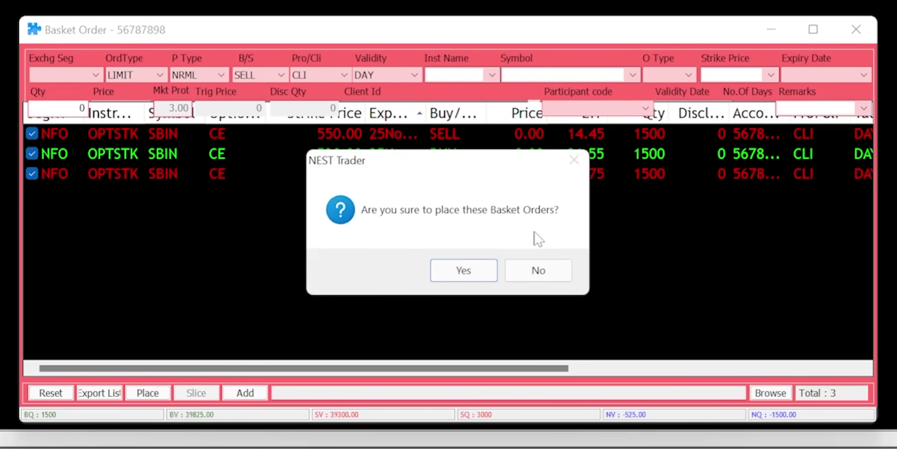
pyautogui.click(463, 270)
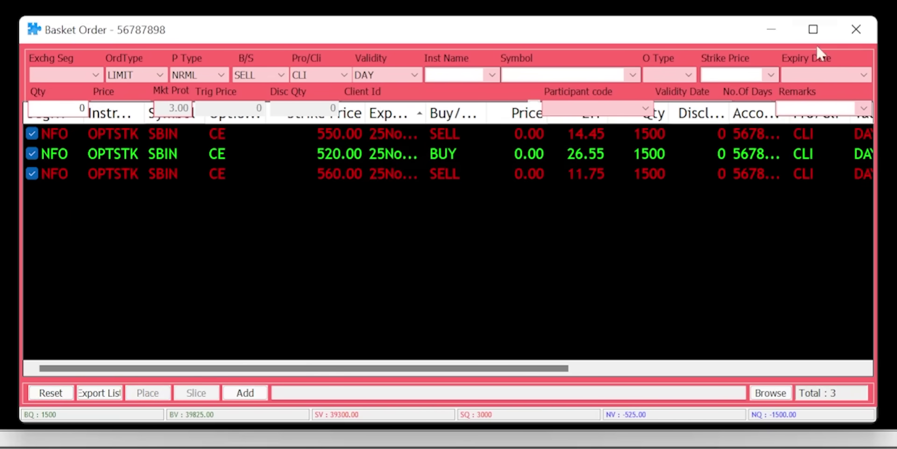
pyautogui.press('F3')
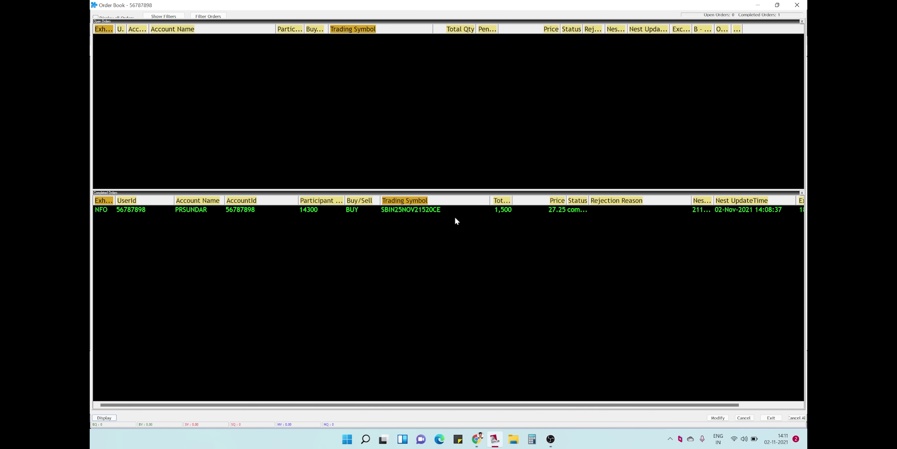
# Check the completed SBIN orders in the Order Book, close it, and switch to the other market watch sheet
pyautogui.press('Escape')
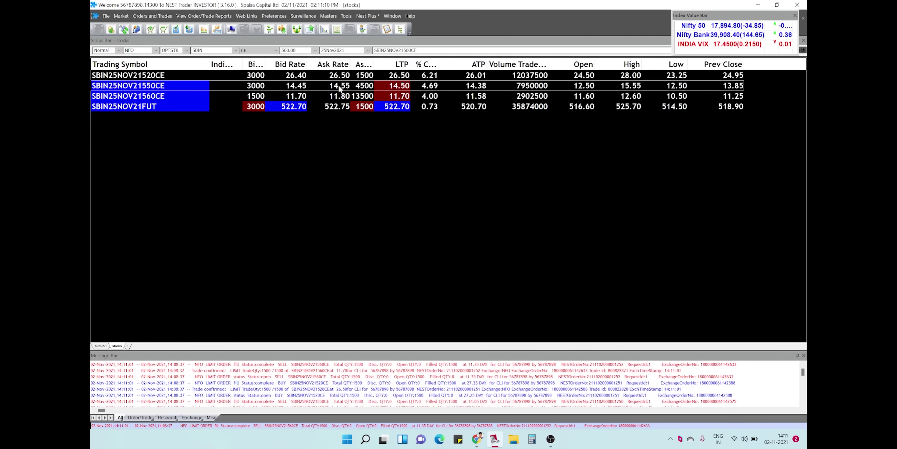
pyautogui.press('F3')
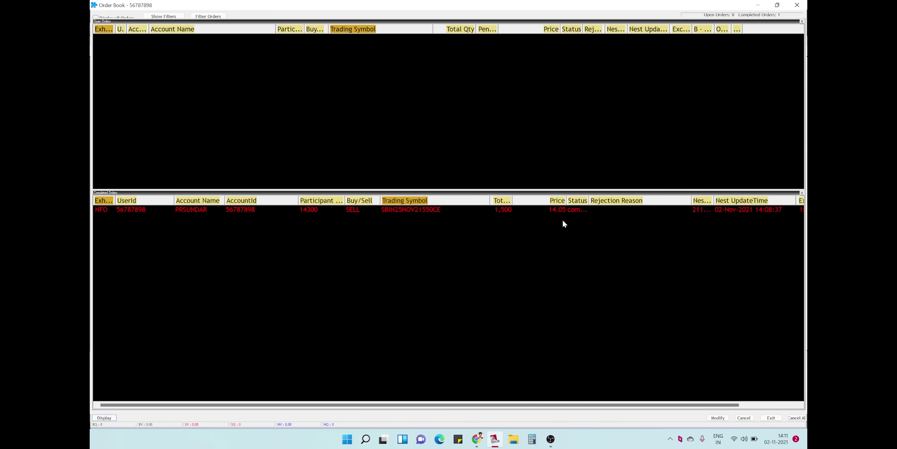
pyautogui.press('Escape')
pyautogui.press('F3')
pyautogui.press('Escape')
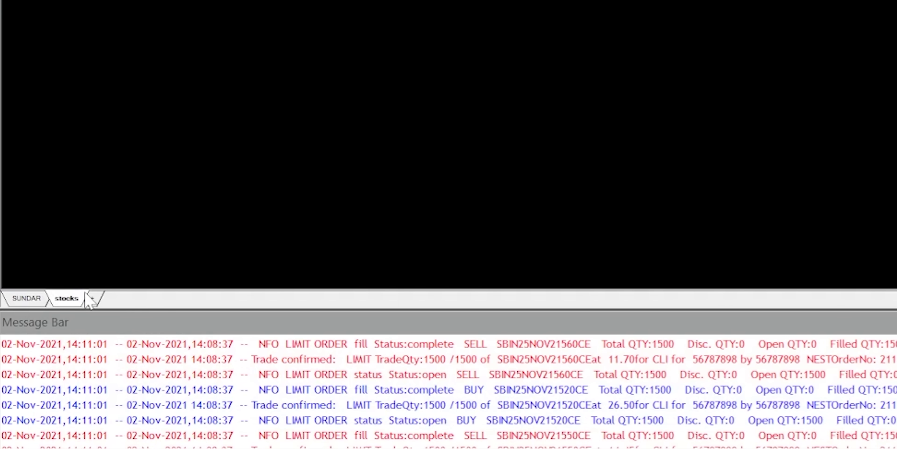
pyautogui.click(30, 301)
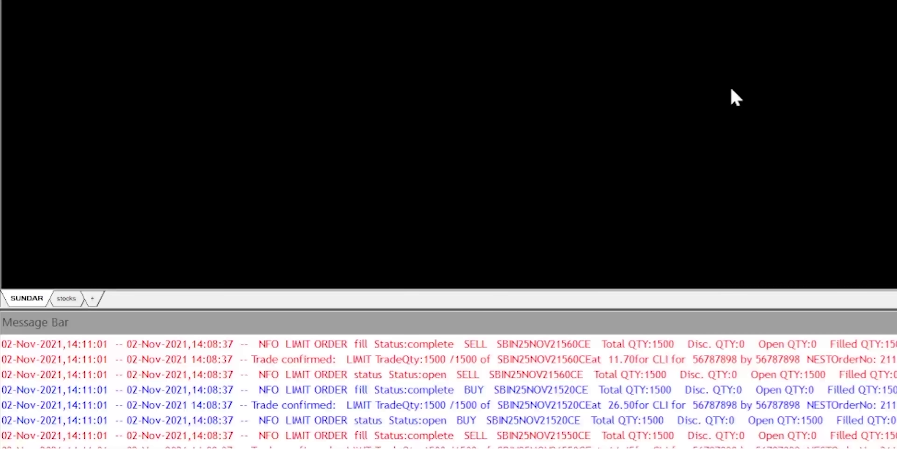